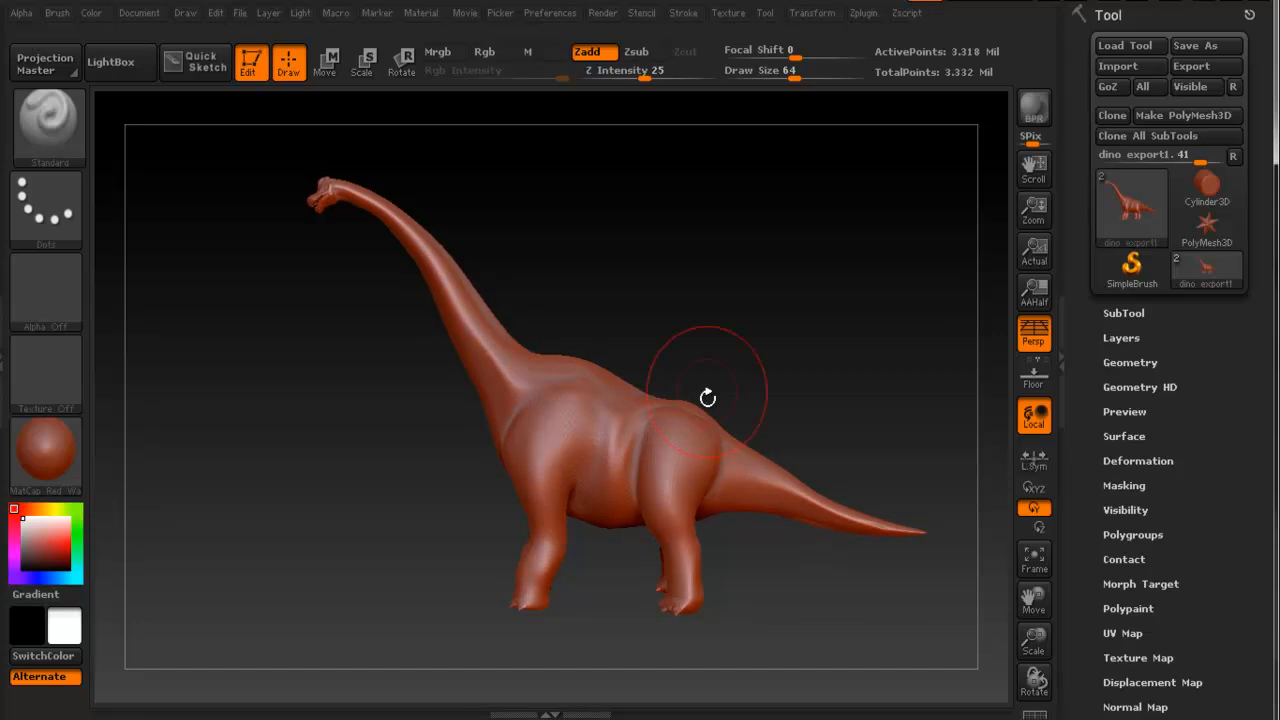
Examine the dinosaur's body and the base of its neck up close, and check the current Standard brush
{"action": "mouse_move", "coordinate": [646, 423]}
{"action": "right_mouse_down", "text": "ctrl"}
{"action": "mouse_move", "coordinate": [700, 450]}
{"action": "mouse_move", "coordinate": [677, 404]}
{"action": "right_mouse_up", "text": "ctrl"}
{"action": "right_click_drag", "start_coordinate": [513, 355], "coordinate": [609, 371]}
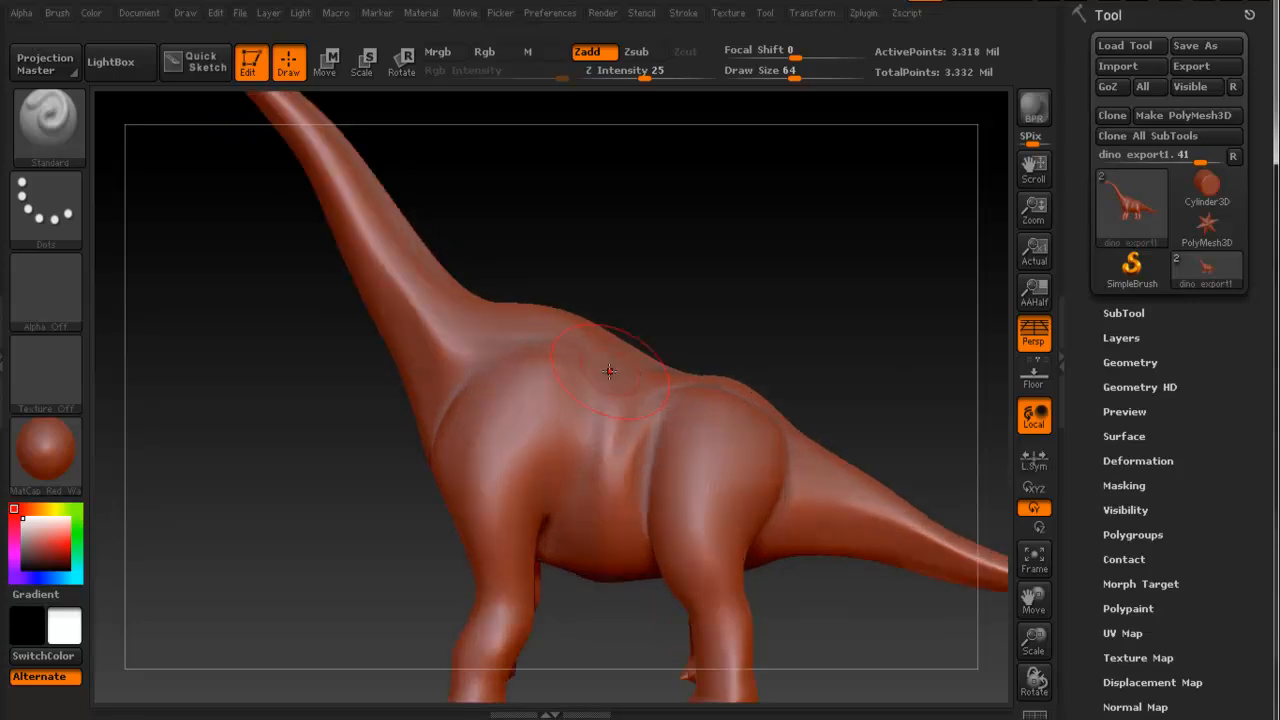
{"action": "right_click_drag", "start_coordinate": [690, 390], "coordinate": [645, 363], "text": "ctrl"}
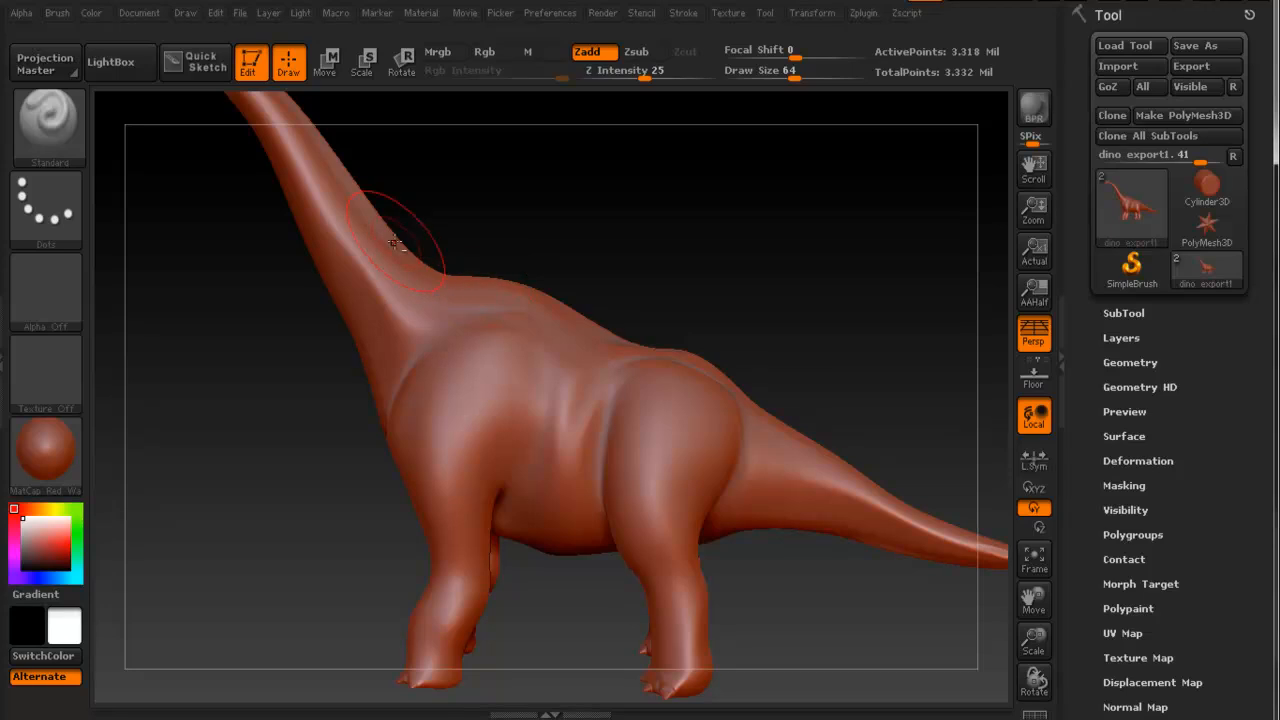
{"action": "right_click_drag", "start_coordinate": [394, 243], "coordinate": [532, 320], "text": "alt"}
{"action": "right_click_drag", "start_coordinate": [394, 251], "coordinate": [622, 321], "text": "ctrl"}
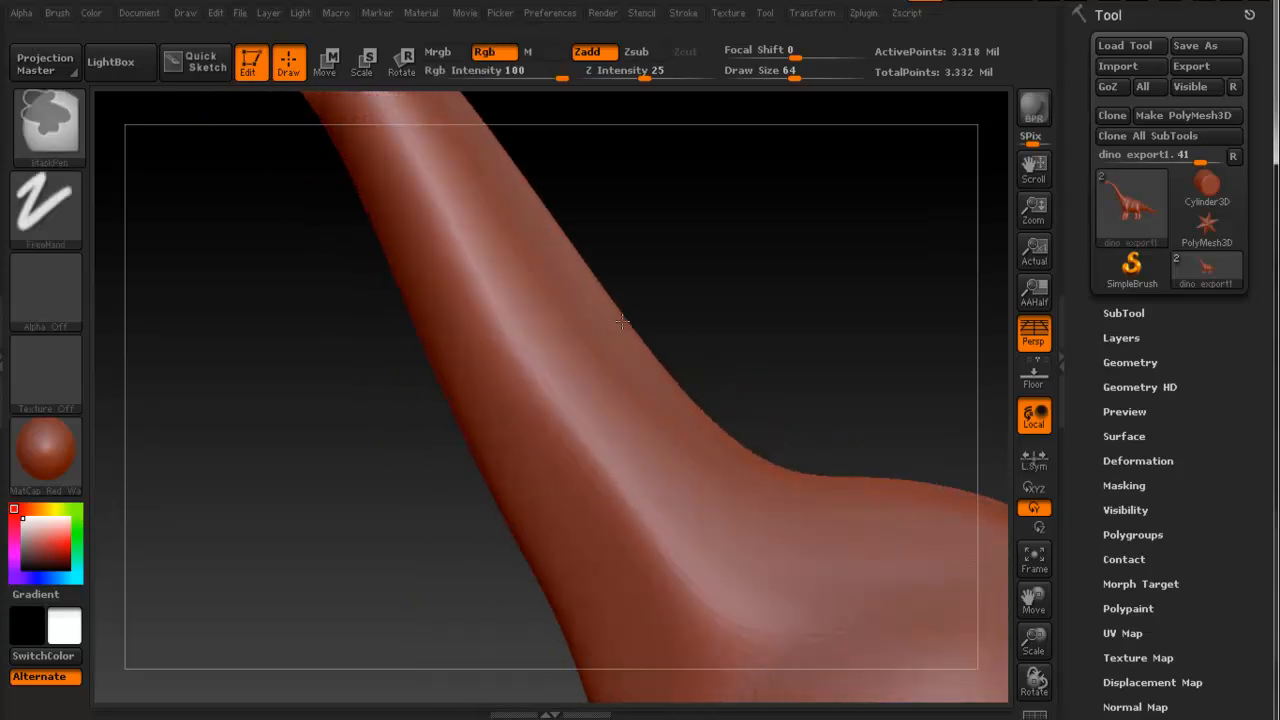
{"action": "mouse_move", "coordinate": [523, 286]}
{"action": "right_mouse_down"}
{"action": "mouse_move", "coordinate": [475, 280]}
{"action": "mouse_move", "coordinate": [504, 272]}
{"action": "right_mouse_up"}
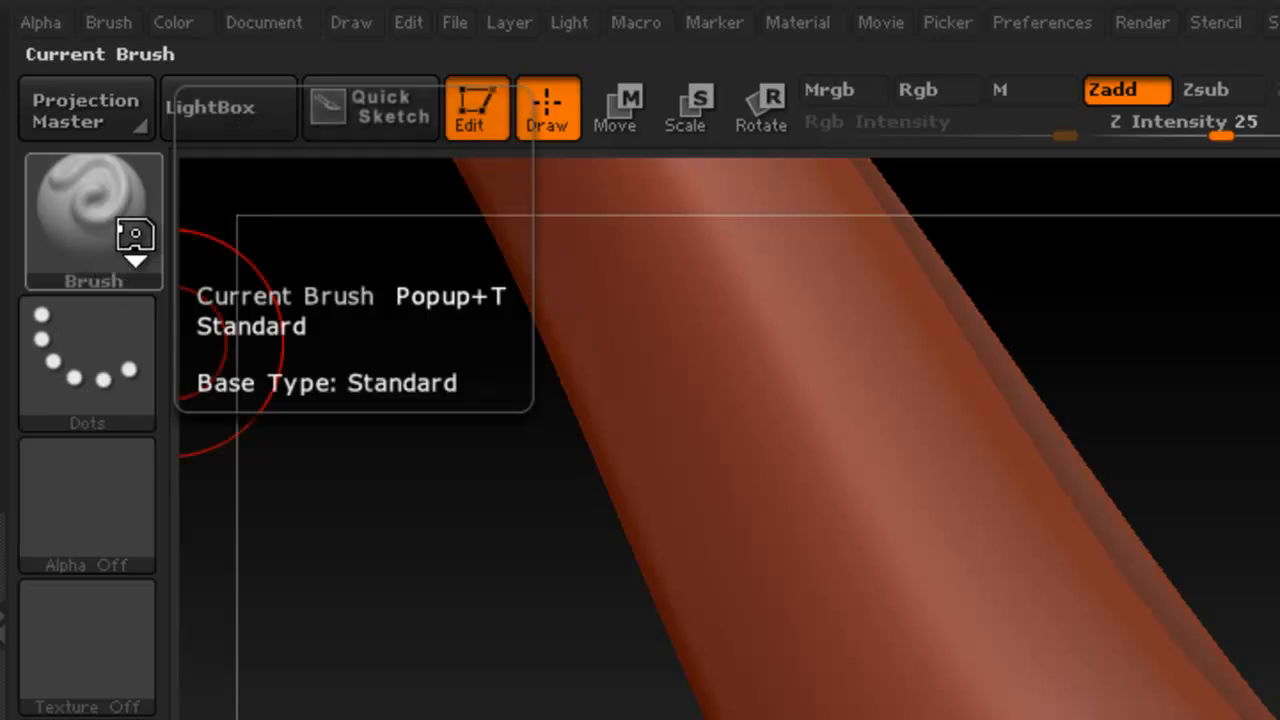
{"action": "left_click", "coordinate": [128, 230]}
{"action": "left_click", "coordinate": [103, 228]}
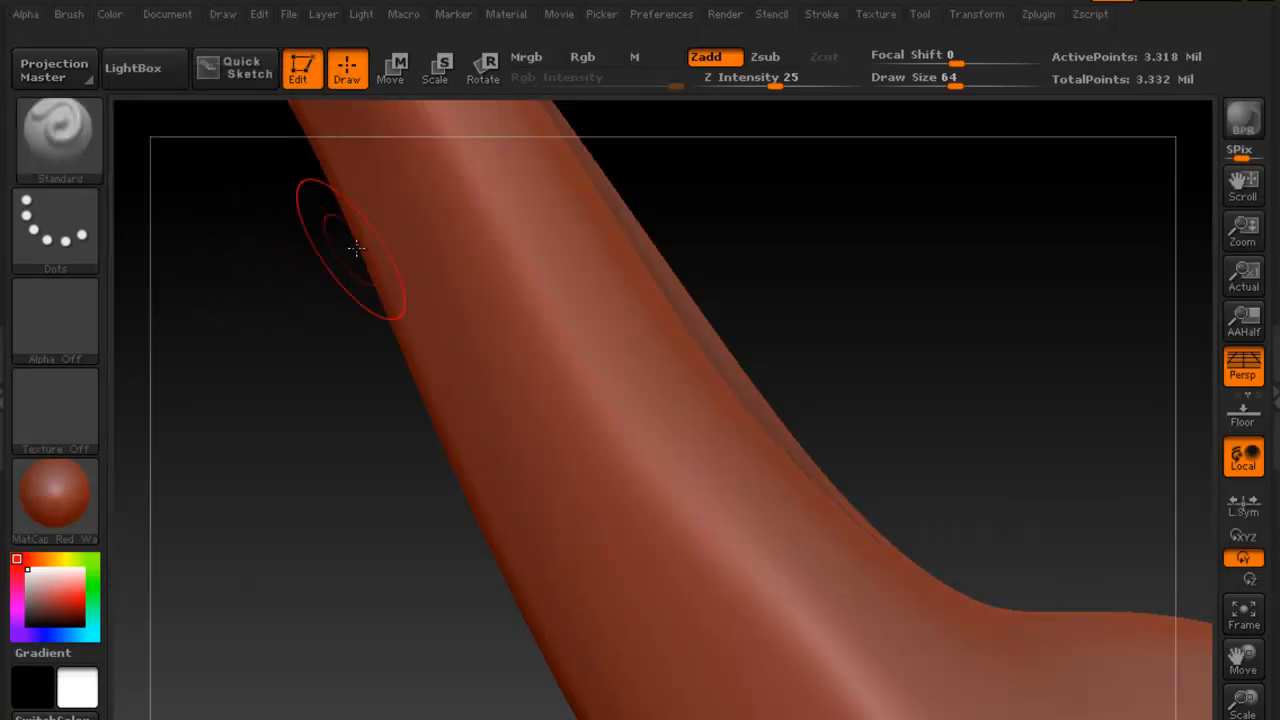
{"action": "mouse_move", "coordinate": [576, 306]}
{"action": "right_mouse_down"}
{"action": "mouse_move", "coordinate": [606, 303]}
{"action": "mouse_move", "coordinate": [574, 322]}
{"action": "mouse_move", "coordinate": [600, 284]}
{"action": "mouse_move", "coordinate": [546, 286]}
{"action": "mouse_move", "coordinate": [565, 312]}
{"action": "mouse_move", "coordinate": [583, 294]}
{"action": "mouse_move", "coordinate": [558, 296]}
{"action": "right_mouse_up"}
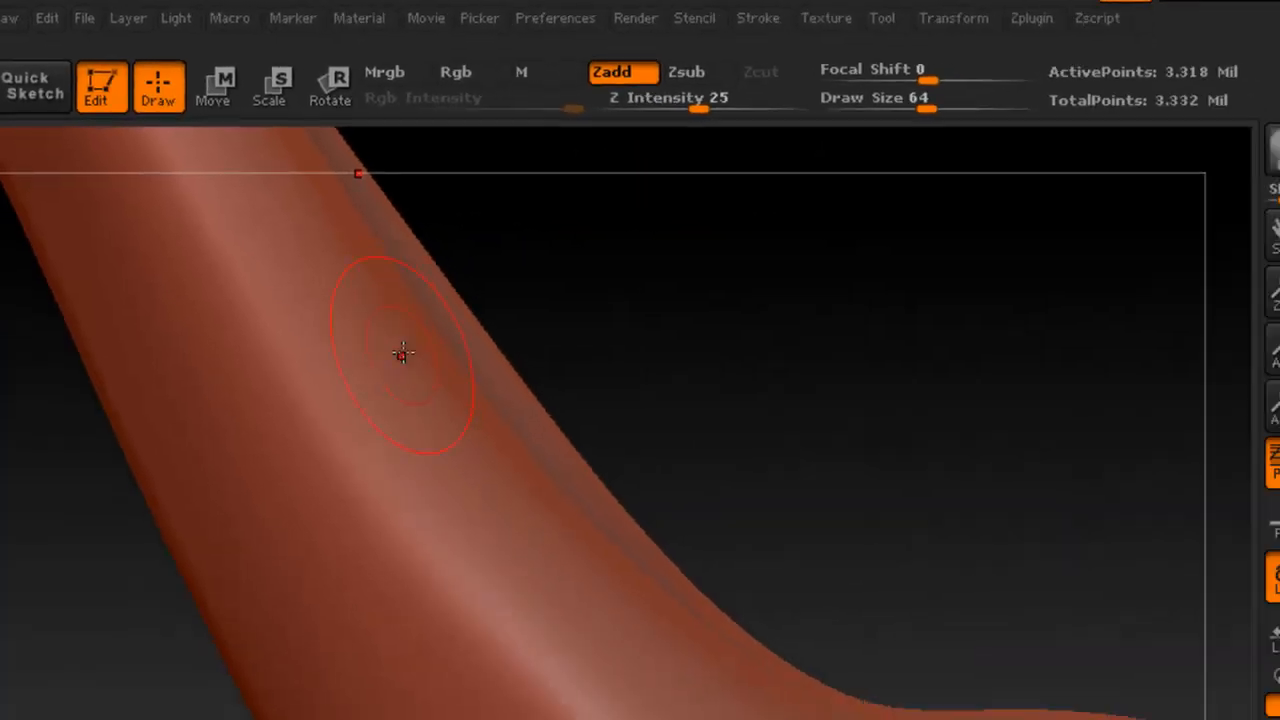
Sculpt test strokes on the side of the neck with the Standard brush in Zadd mode at Z Intensity 25
{"action": "mouse_move", "coordinate": [382, 378]}
{"action": "left_mouse_down"}
{"action": "mouse_move", "coordinate": [351, 423]}
{"action": "mouse_move", "coordinate": [374, 560]}
{"action": "mouse_move", "coordinate": [514, 523]}
{"action": "mouse_move", "coordinate": [306, 579]}
{"action": "mouse_move", "coordinate": [289, 363]}
{"action": "mouse_move", "coordinate": [337, 339]}
{"action": "left_mouse_up"}
{"action": "mouse_move", "coordinate": [509, 374]}
{"action": "left_mouse_down"}
{"action": "mouse_move", "coordinate": [417, 397]}
{"action": "mouse_move", "coordinate": [500, 377]}
{"action": "mouse_move", "coordinate": [485, 374]}
{"action": "left_mouse_up"}
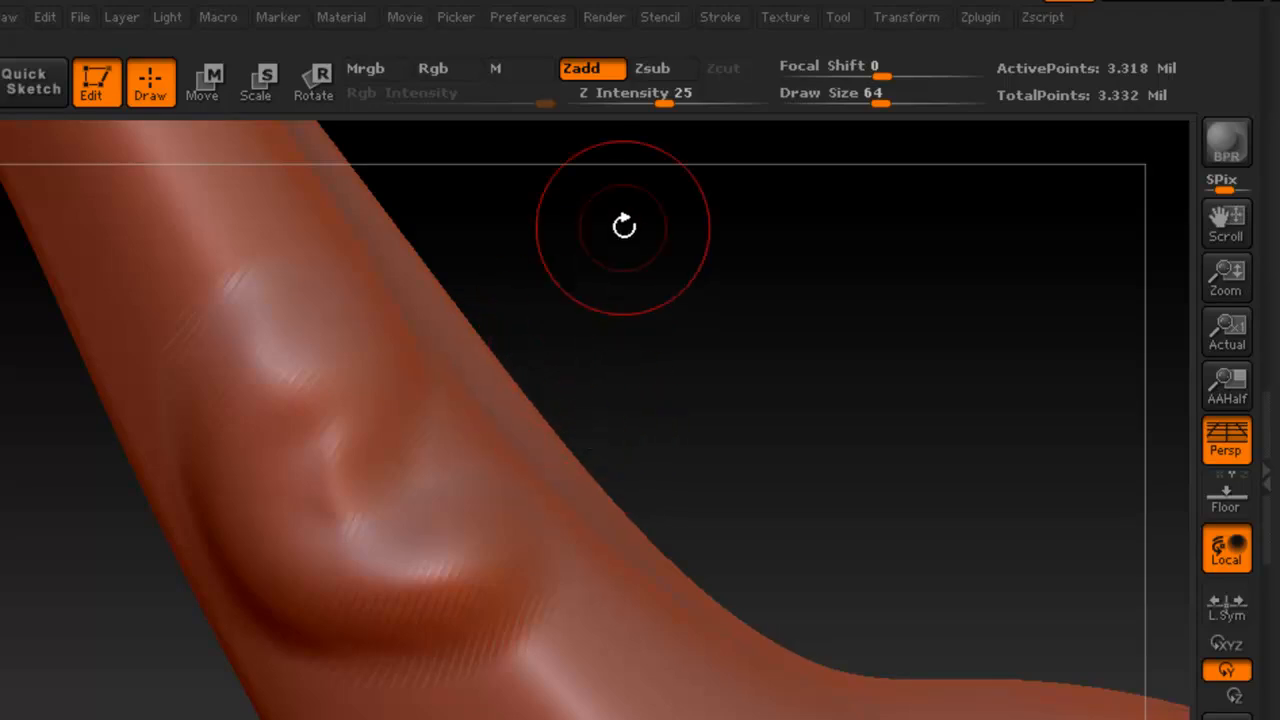
{"action": "left_click_drag", "start_coordinate": [527, 390], "coordinate": [511, 309], "text": "alt"}
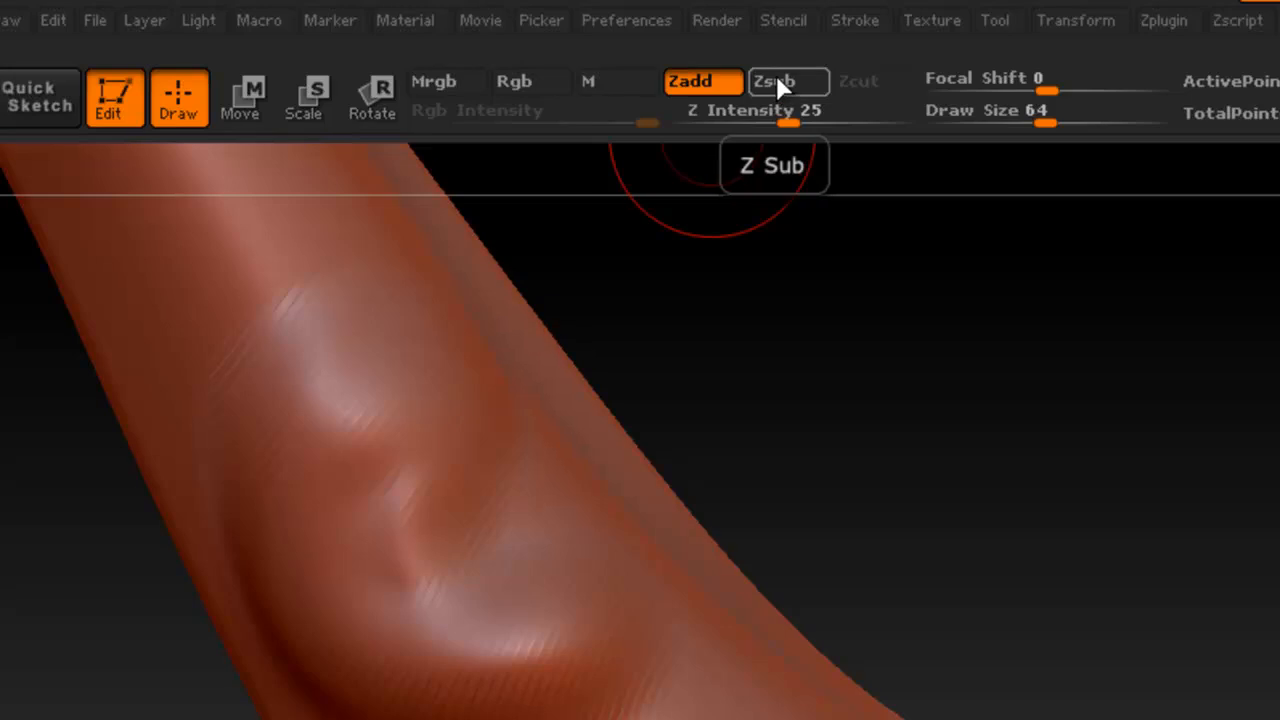
Switch the Standard brush to Zsub and carve strokes into the lower neck beside the raised ones
{"action": "left_click", "coordinate": [777, 81]}
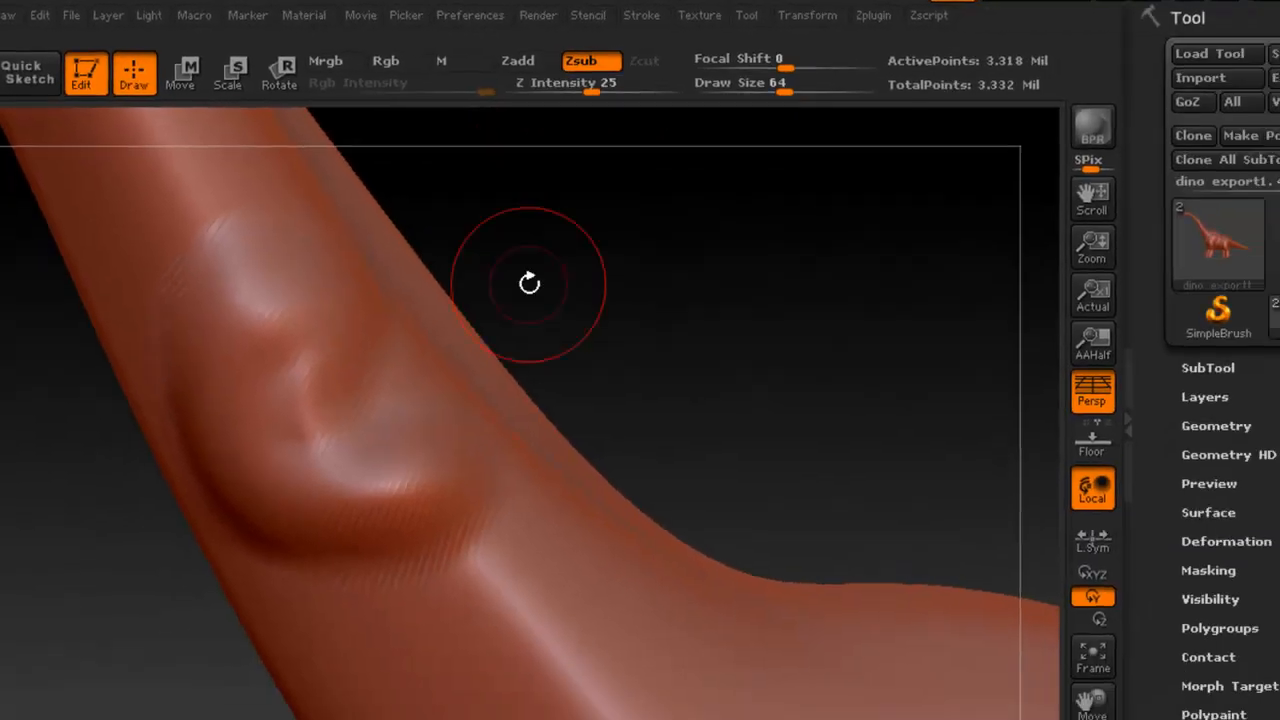
{"action": "mouse_move", "coordinate": [532, 453]}
{"action": "left_mouse_down"}
{"action": "mouse_move", "coordinate": [480, 560]}
{"action": "mouse_move", "coordinate": [393, 590]}
{"action": "mouse_move", "coordinate": [503, 565]}
{"action": "mouse_move", "coordinate": [492, 495]}
{"action": "mouse_move", "coordinate": [398, 368]}
{"action": "mouse_move", "coordinate": [475, 368]}
{"action": "mouse_move", "coordinate": [440, 355]}
{"action": "mouse_move", "coordinate": [400, 366]}
{"action": "mouse_move", "coordinate": [498, 329]}
{"action": "left_mouse_up"}
{"action": "key", "text": "ctrl+s"}
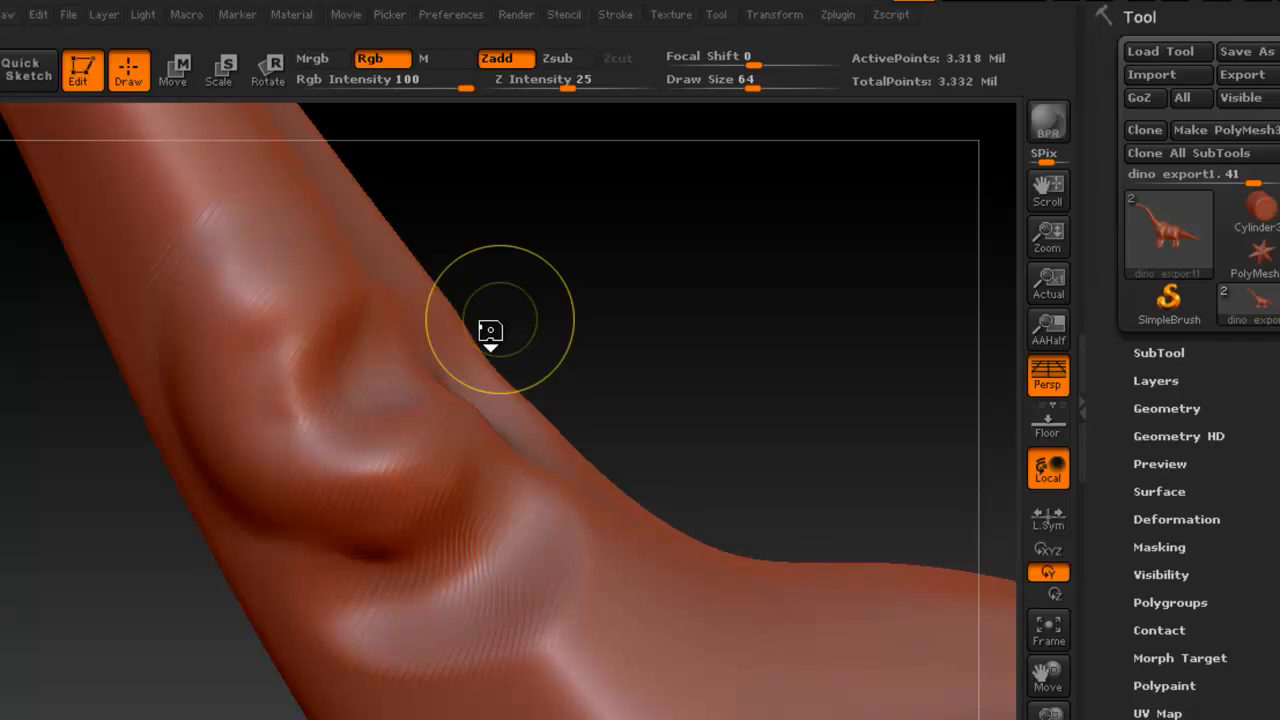
Undo the test strokes on the neck and set the brush back to Zadd
{"action": "key", "text": "ctrl+z"}
{"action": "key", "text": "ctrl+z"}
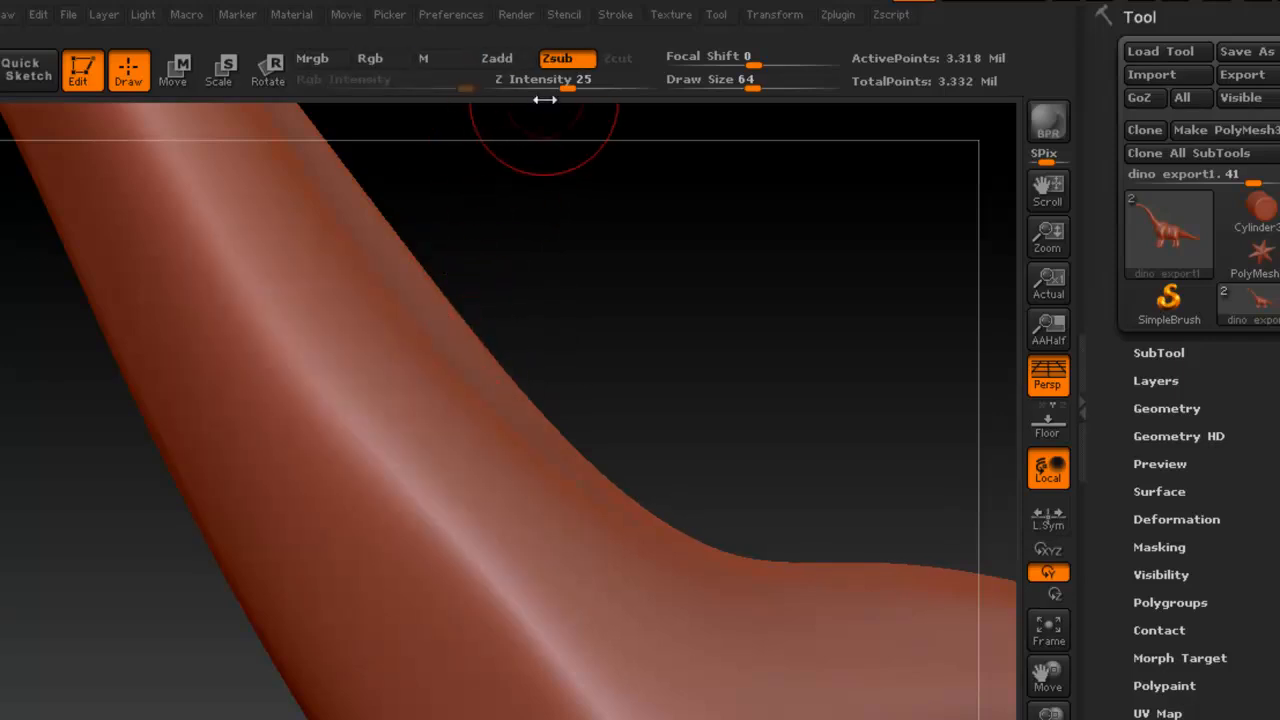
{"action": "left_click", "coordinate": [500, 59]}
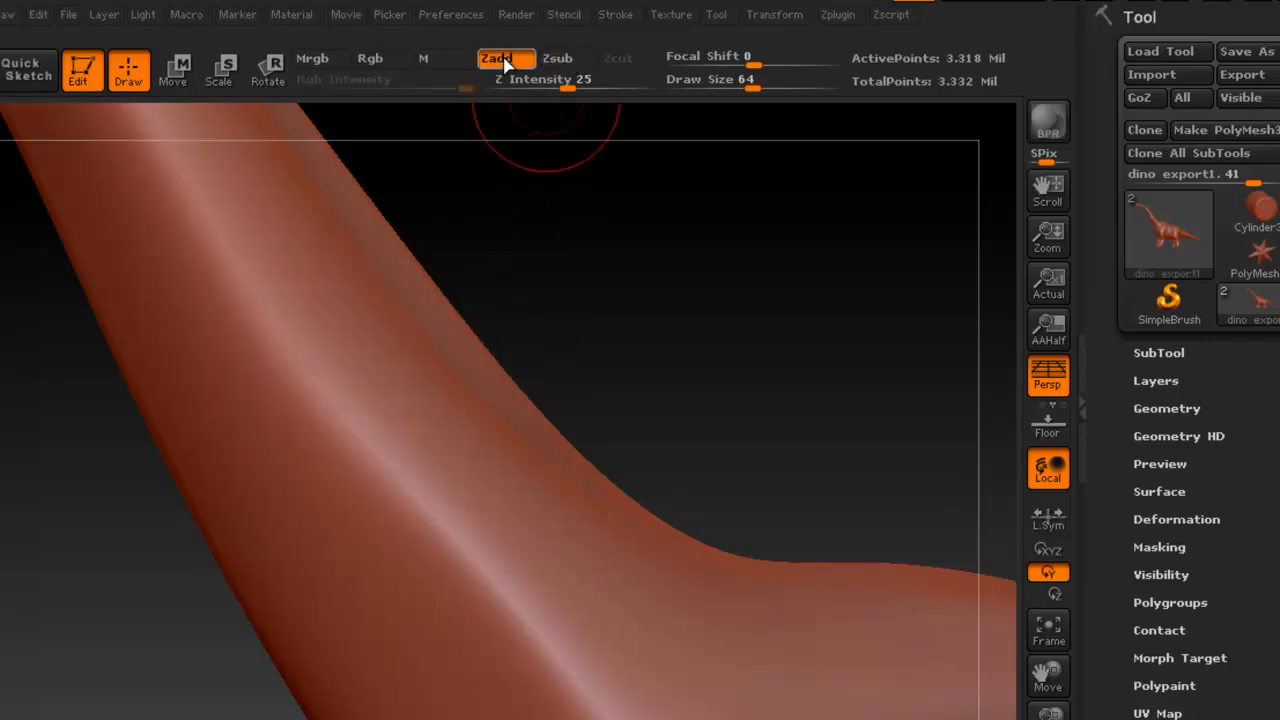
Try carving strokes into the neck by temporarily inverting the brush while Zadd stays active
{"action": "left_click_drag", "start_coordinate": [440, 251], "coordinate": [392, 302], "text": "alt"}
{"action": "left_click_drag", "start_coordinate": [574, 343], "coordinate": [430, 215], "text": "alt"}
{"action": "left_click_drag", "start_coordinate": [585, 350], "coordinate": [462, 340], "text": "alt"}
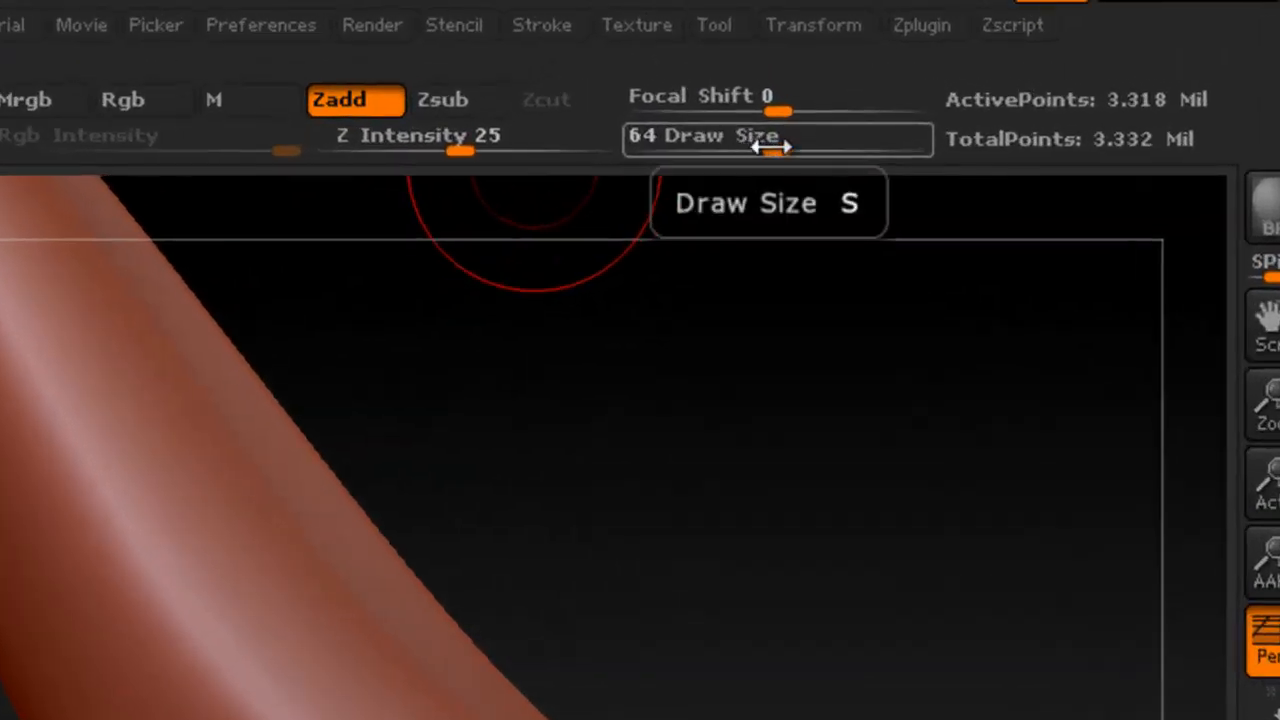
Try different brush sizes over the neck, ending at a Draw Size of 51
{"action": "mouse_move", "coordinate": [772, 146]}
{"action": "left_mouse_down"}
{"action": "mouse_move", "coordinate": [686, 140]}
{"action": "mouse_move", "coordinate": [817, 143]}
{"action": "mouse_move", "coordinate": [706, 140]}
{"action": "mouse_move", "coordinate": [781, 145]}
{"action": "left_mouse_up"}
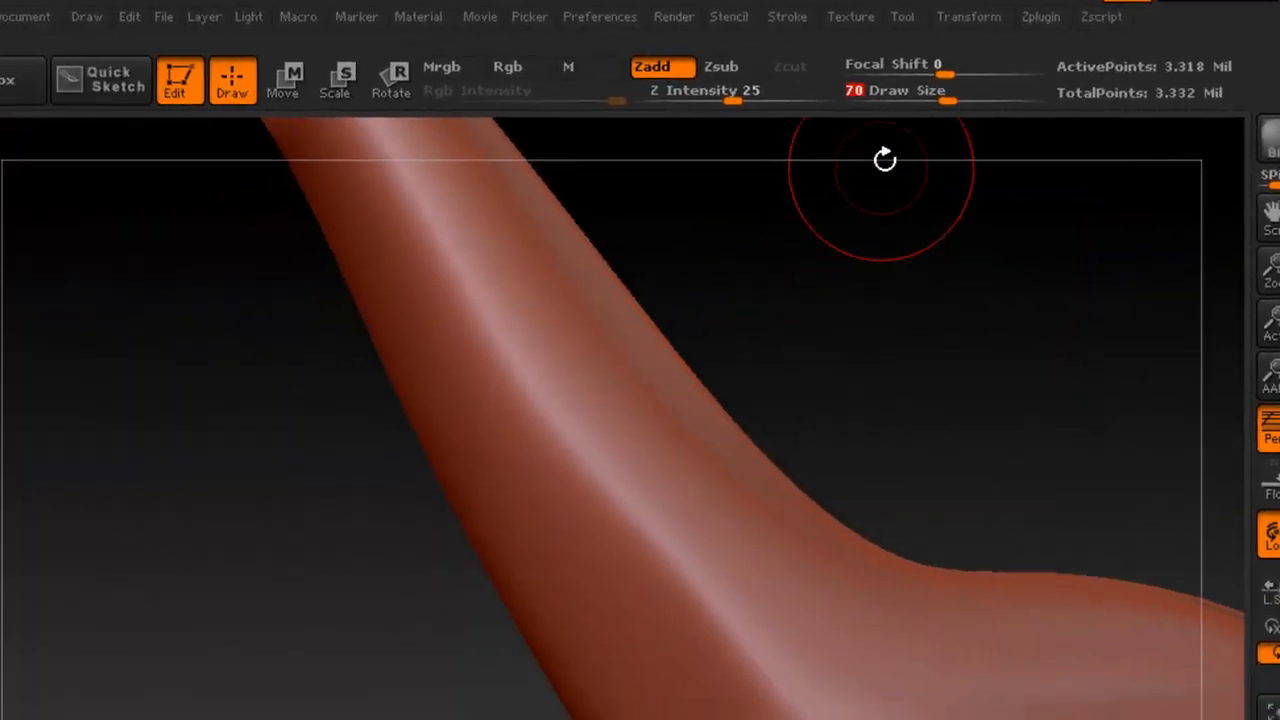
{"action": "mouse_move", "coordinate": [943, 100]}
{"action": "left_mouse_down"}
{"action": "mouse_move", "coordinate": [874, 100]}
{"action": "mouse_move", "coordinate": [943, 104]}
{"action": "left_mouse_up"}
{"action": "mouse_move", "coordinate": [646, 396]}
{"action": "right_mouse_down", "text": "alt"}
{"action": "mouse_move", "coordinate": [642, 351]}
{"action": "mouse_move", "coordinate": [586, 391]}
{"action": "mouse_move", "coordinate": [591, 371]}
{"action": "mouse_move", "coordinate": [609, 400]}
{"action": "mouse_move", "coordinate": [604, 381]}
{"action": "right_mouse_up", "text": "alt"}
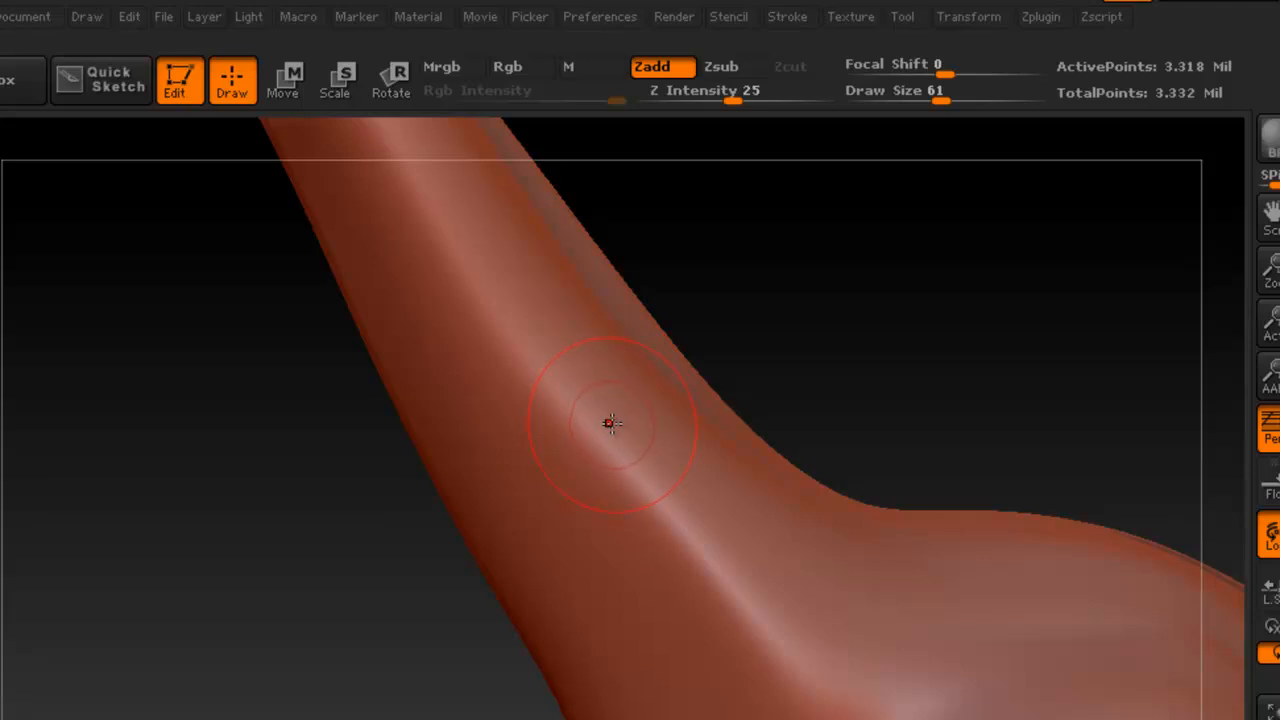
{"action": "key", "text": "bracketleft"}
{"action": "key", "text": "bracketleft"}
{"action": "key", "text": "bracketleft"}
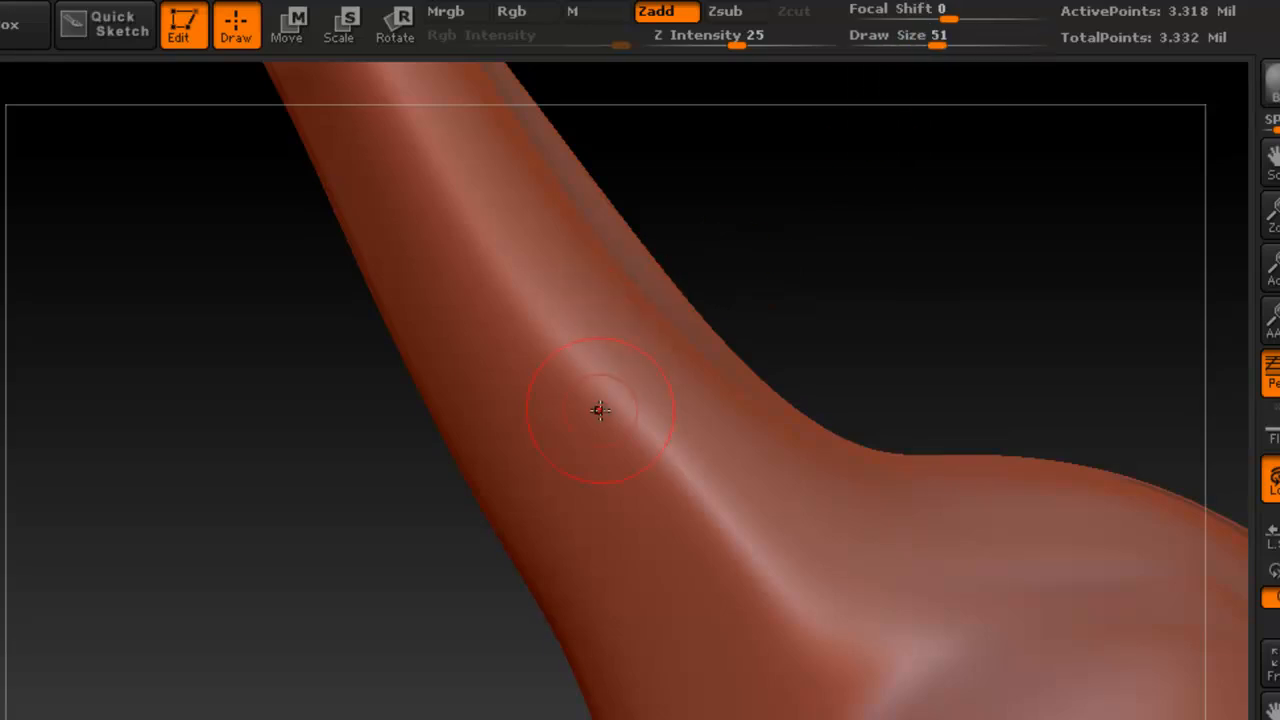
{"action": "right_click_drag", "start_coordinate": [584, 336], "coordinate": [565, 366], "text": "alt"}
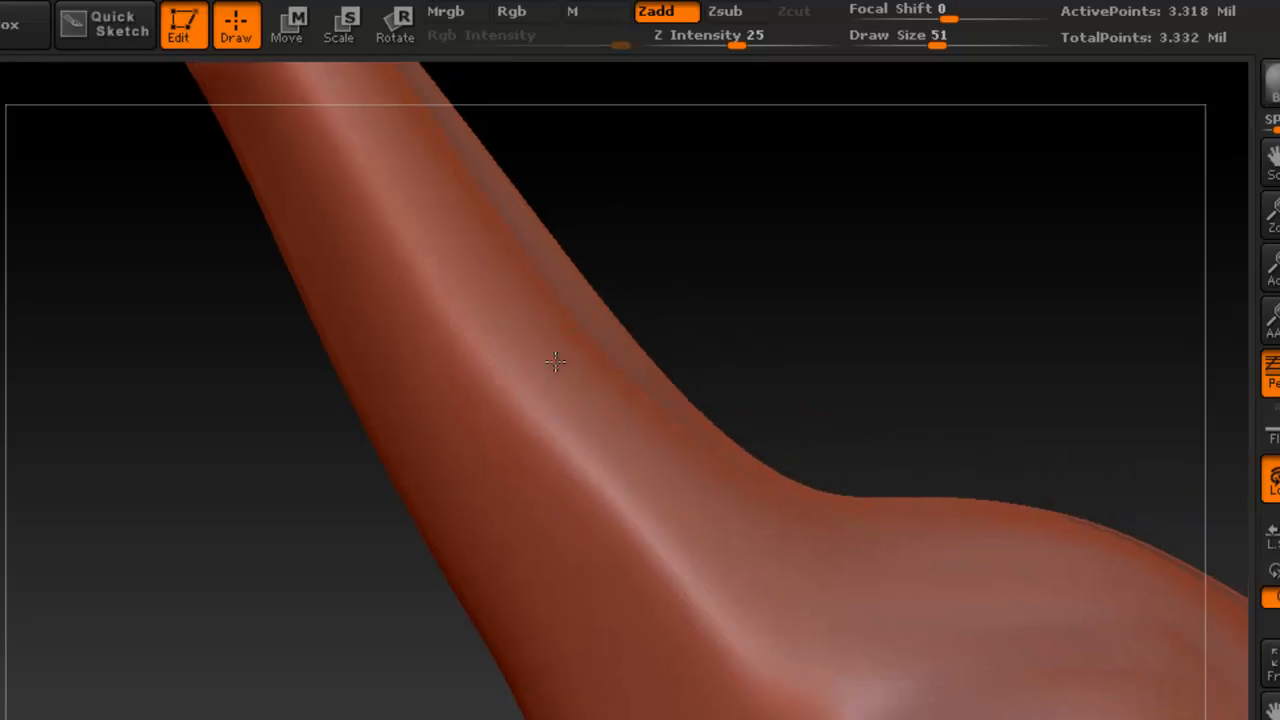
Set the Standard brush's Draw Size to 25 and its Z Intensity to 20
{"action": "key", "text": "space"}
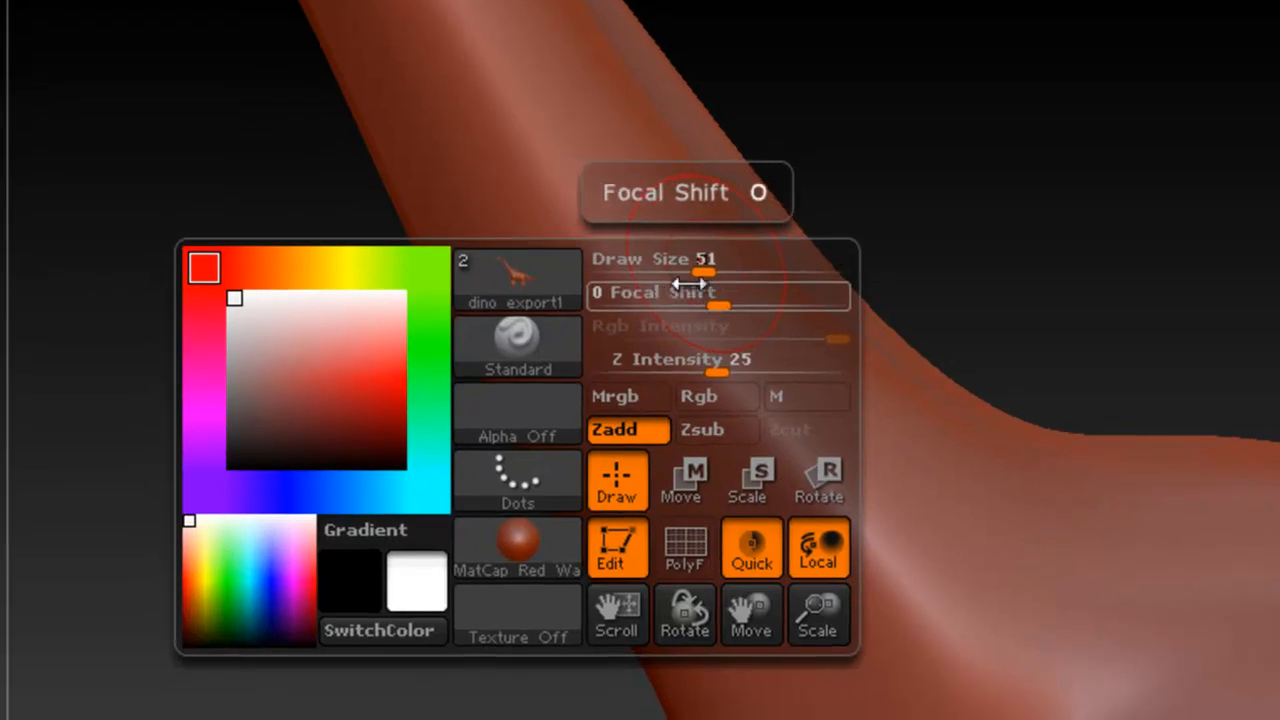
{"action": "mouse_move", "coordinate": [700, 262]}
{"action": "left_mouse_down"}
{"action": "mouse_move", "coordinate": [640, 264]}
{"action": "mouse_move", "coordinate": [806, 274]}
{"action": "mouse_move", "coordinate": [674, 263]}
{"action": "left_mouse_up"}
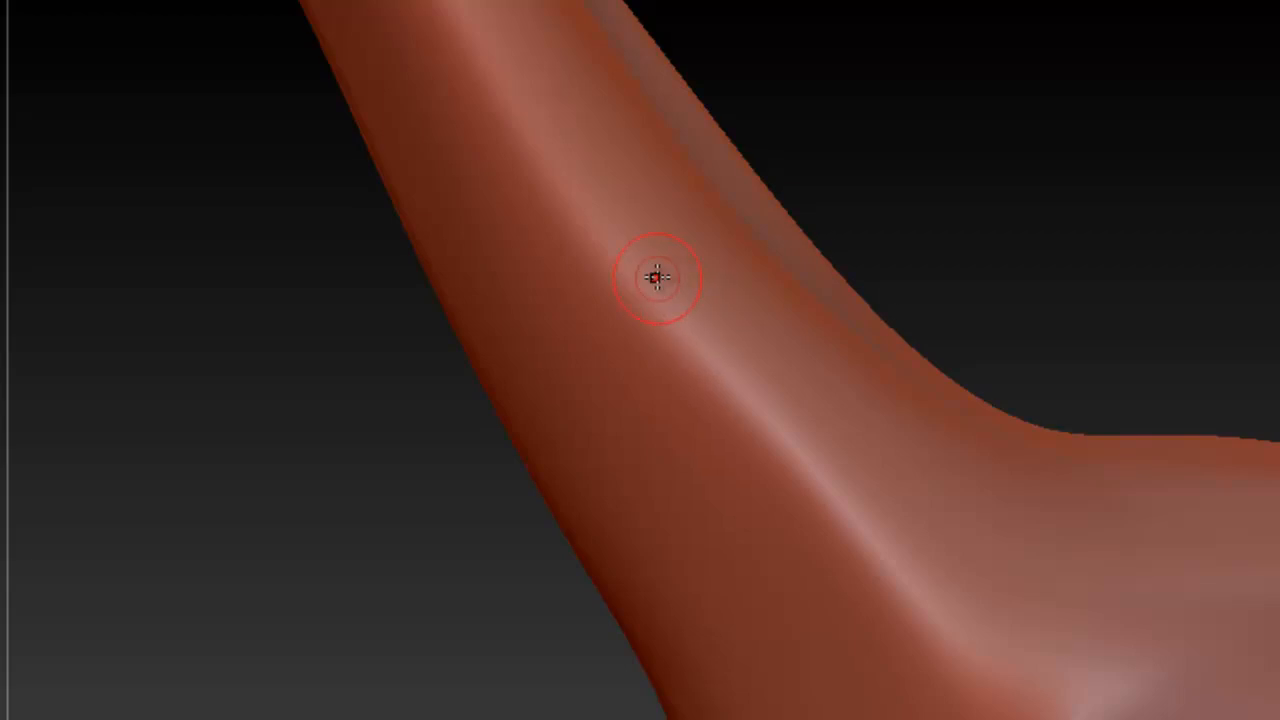
{"action": "key", "text": "space"}
{"action": "mouse_move", "coordinate": [686, 382]}
{"action": "left_mouse_down"}
{"action": "mouse_move", "coordinate": [646, 378]}
{"action": "mouse_move", "coordinate": [682, 382]}
{"action": "left_mouse_up"}
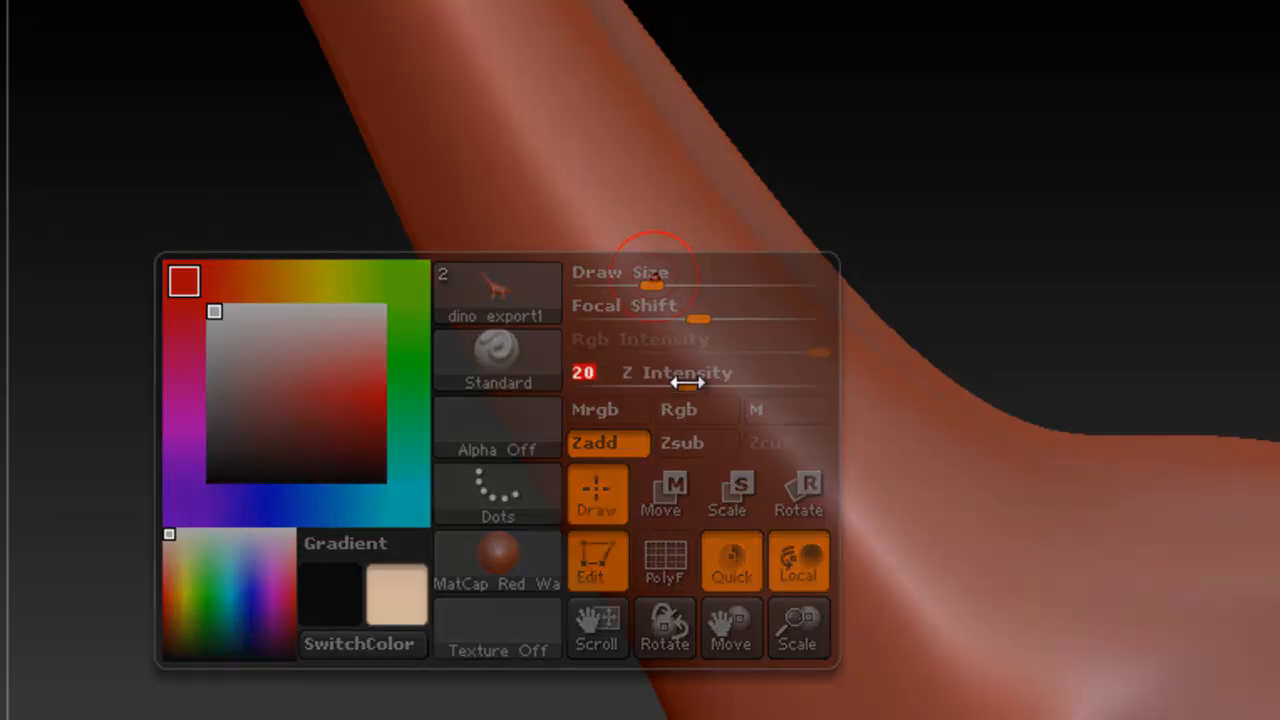
Turn on the PolyF wireframe display to view the mesh polygons, and turn it off again
{"action": "key", "text": "space"}
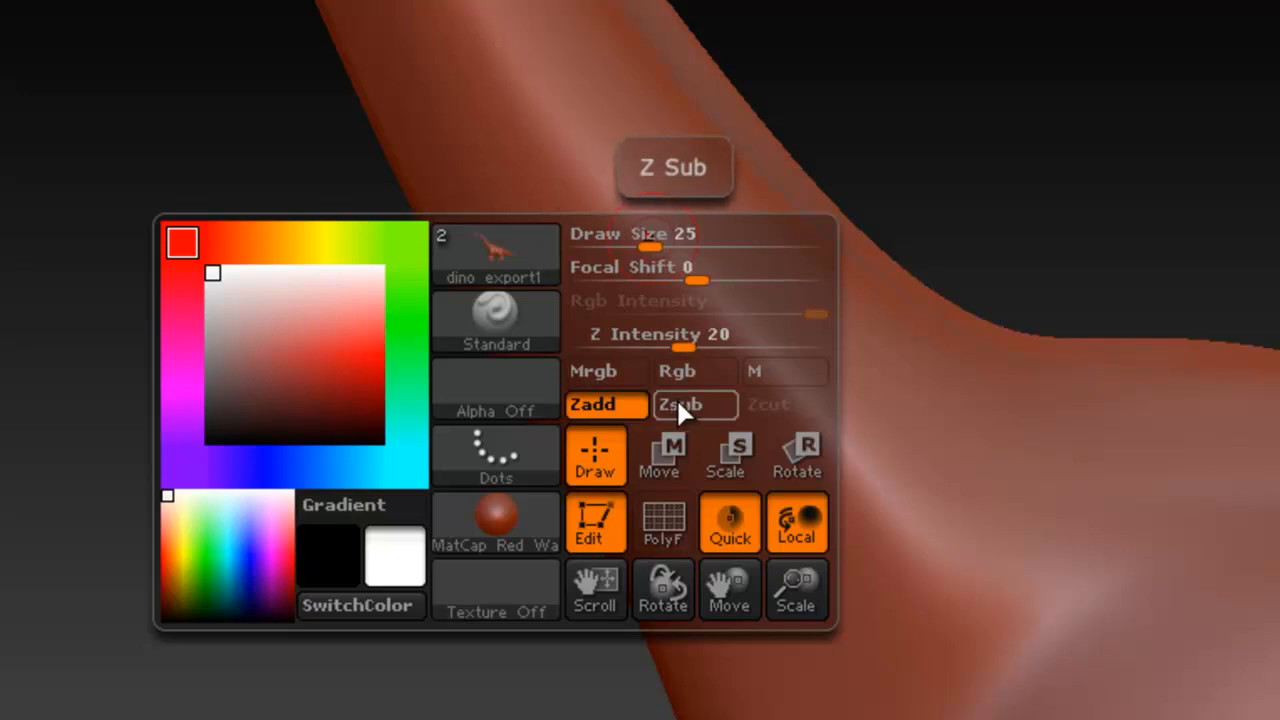
{"action": "left_click", "coordinate": [654, 528]}
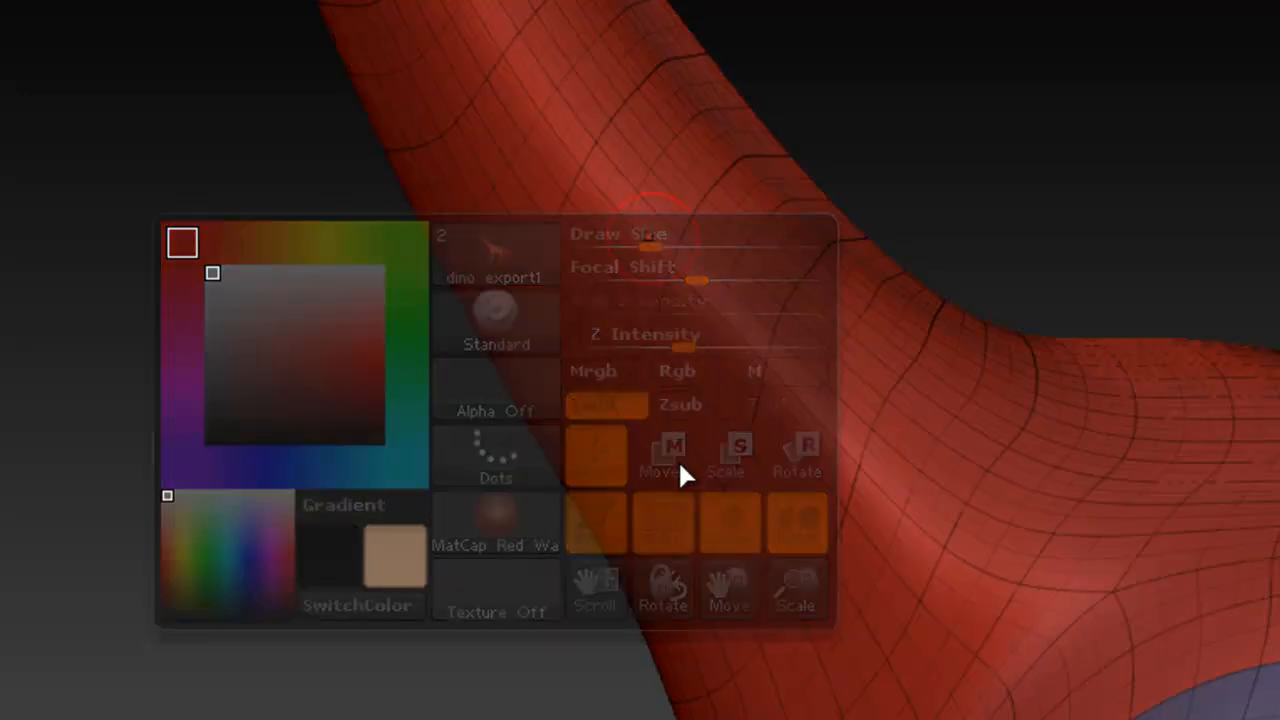
{"action": "key", "text": "space"}
{"action": "left_click", "coordinate": [665, 572]}
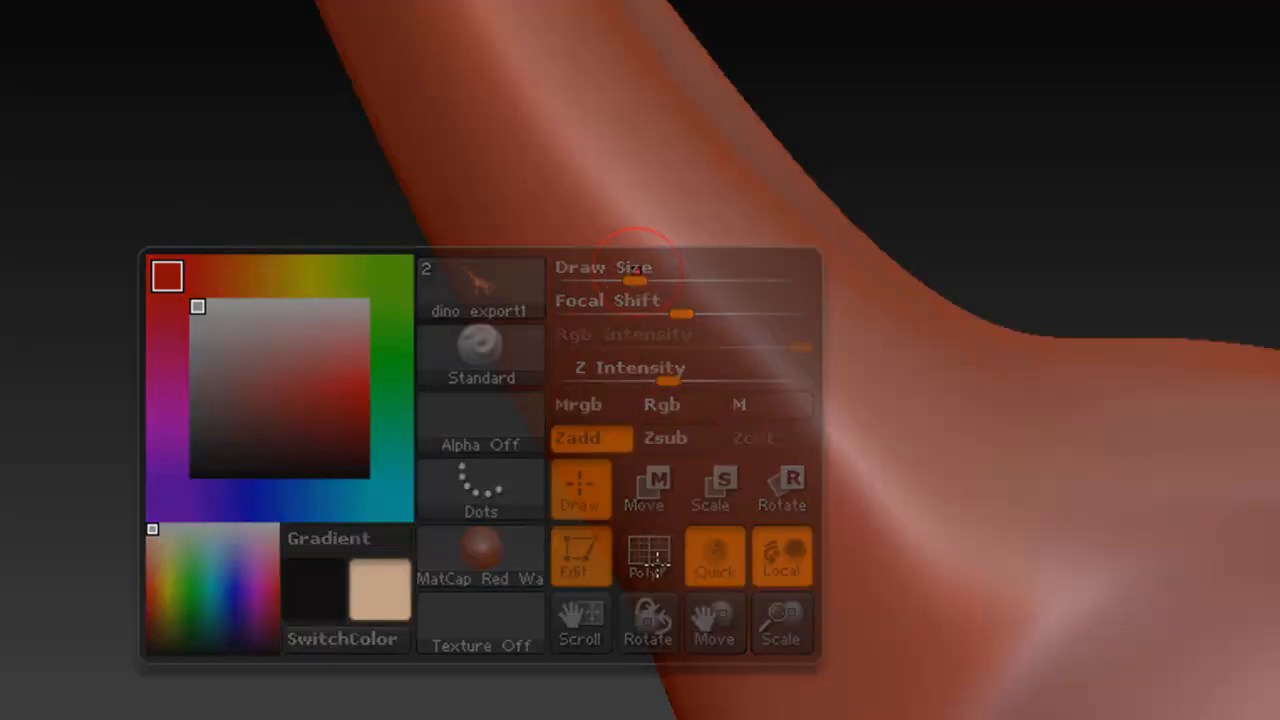
{"action": "key", "text": "space"}
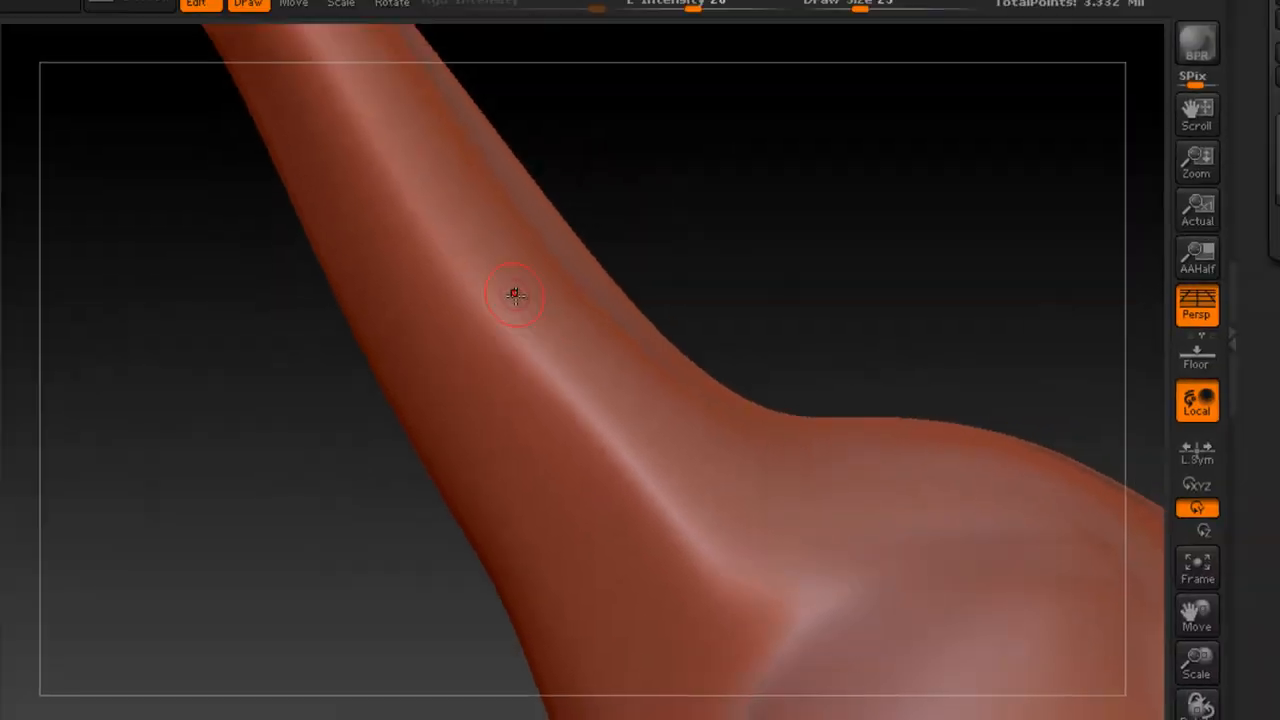
Sculpt short diagonal strokes down the side of the neck, alternating raised ridges with temporarily inverted, carved strokes
{"action": "mouse_move", "coordinate": [563, 248]}
{"action": "right_mouse_down"}
{"action": "mouse_move", "coordinate": [490, 240]}
{"action": "mouse_move", "coordinate": [552, 225]}
{"action": "right_mouse_up"}
{"action": "mouse_move", "coordinate": [526, 220]}
{"action": "left_mouse_down"}
{"action": "mouse_move", "coordinate": [499, 334]}
{"action": "mouse_move", "coordinate": [500, 300]}
{"action": "mouse_move", "coordinate": [516, 366]}
{"action": "mouse_move", "coordinate": [498, 299]}
{"action": "left_mouse_up"}
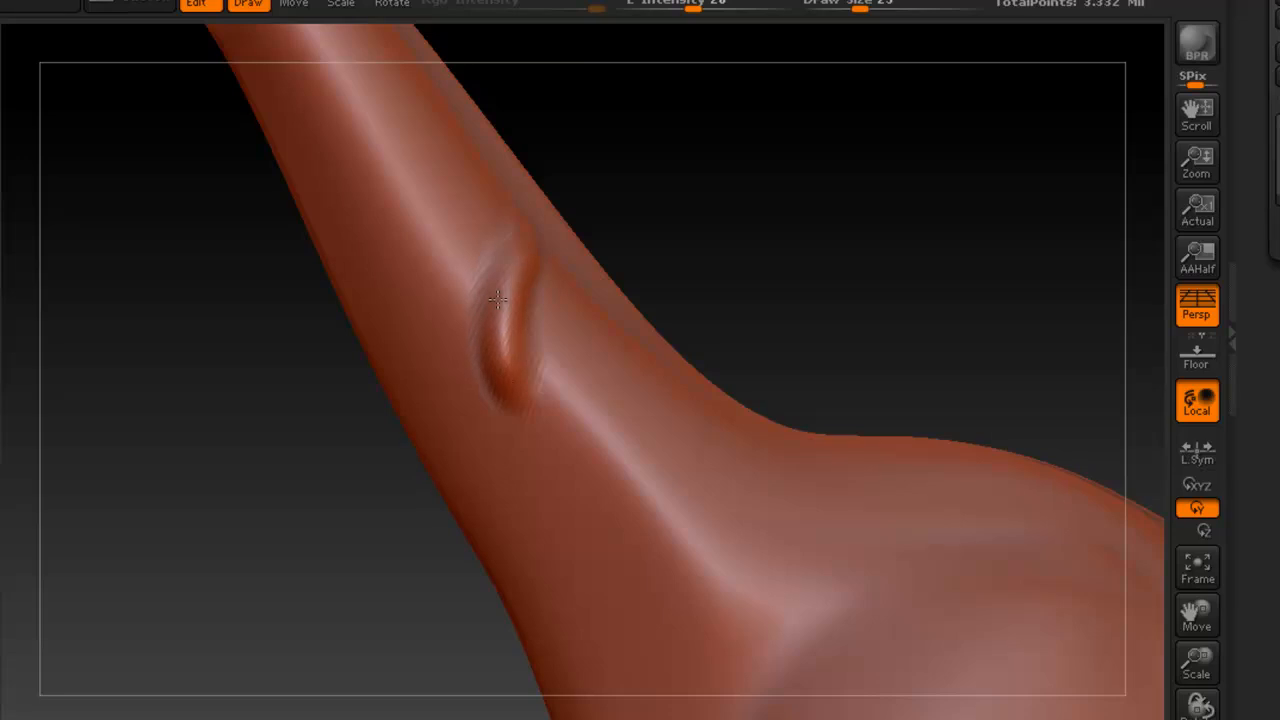
{"action": "mouse_move", "coordinate": [579, 320]}
{"action": "right_mouse_down"}
{"action": "mouse_move", "coordinate": [540, 325]}
{"action": "mouse_move", "coordinate": [598, 319]}
{"action": "right_mouse_up"}
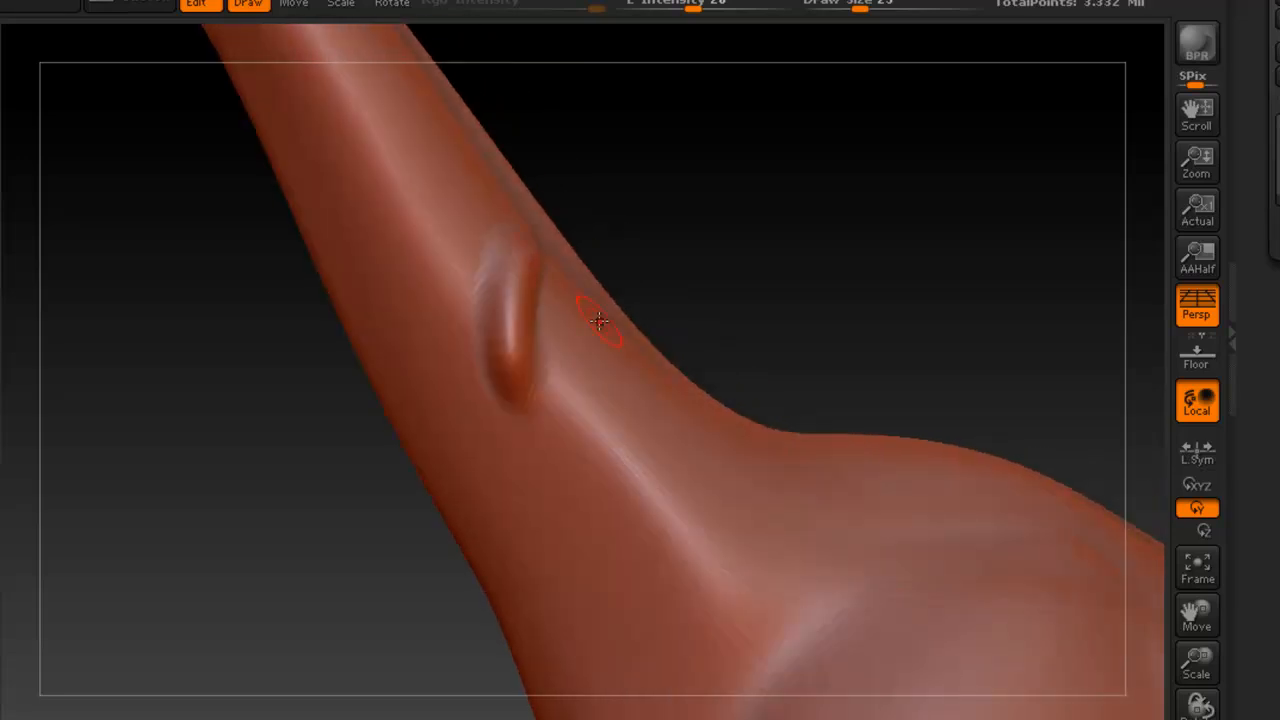
{"action": "mouse_move", "coordinate": [569, 340]}
{"action": "left_mouse_down", "text": "alt"}
{"action": "mouse_move", "coordinate": [572, 311]}
{"action": "mouse_move", "coordinate": [544, 458]}
{"action": "left_mouse_up", "text": "alt"}
{"action": "mouse_move", "coordinate": [533, 413]}
{"action": "left_mouse_down", "text": "alt"}
{"action": "mouse_move", "coordinate": [546, 275]}
{"action": "mouse_move", "coordinate": [525, 360]}
{"action": "left_mouse_up", "text": "alt"}
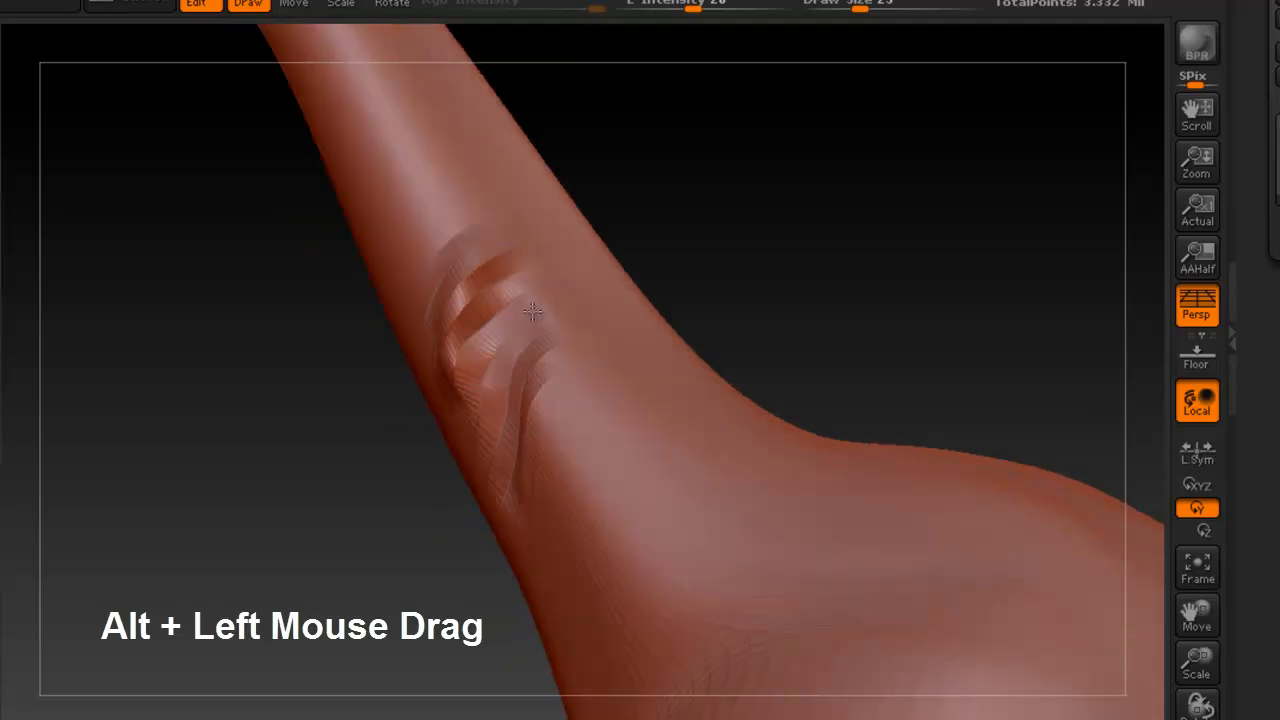
{"action": "left_click_drag", "start_coordinate": [478, 390], "coordinate": [510, 316]}
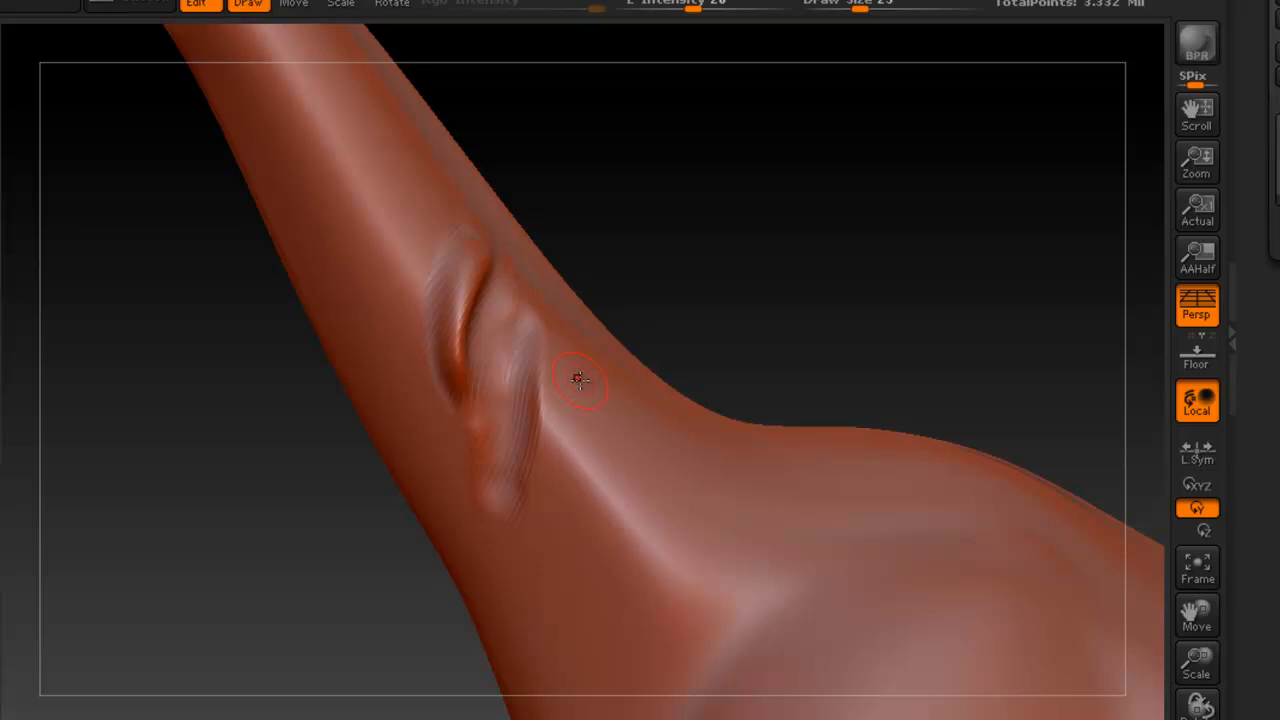
{"action": "mouse_move", "coordinate": [579, 378]}
{"action": "left_mouse_down"}
{"action": "mouse_move", "coordinate": [579, 426]}
{"action": "mouse_move", "coordinate": [609, 504]}
{"action": "mouse_move", "coordinate": [600, 538]}
{"action": "mouse_move", "coordinate": [648, 491]}
{"action": "left_mouse_up"}
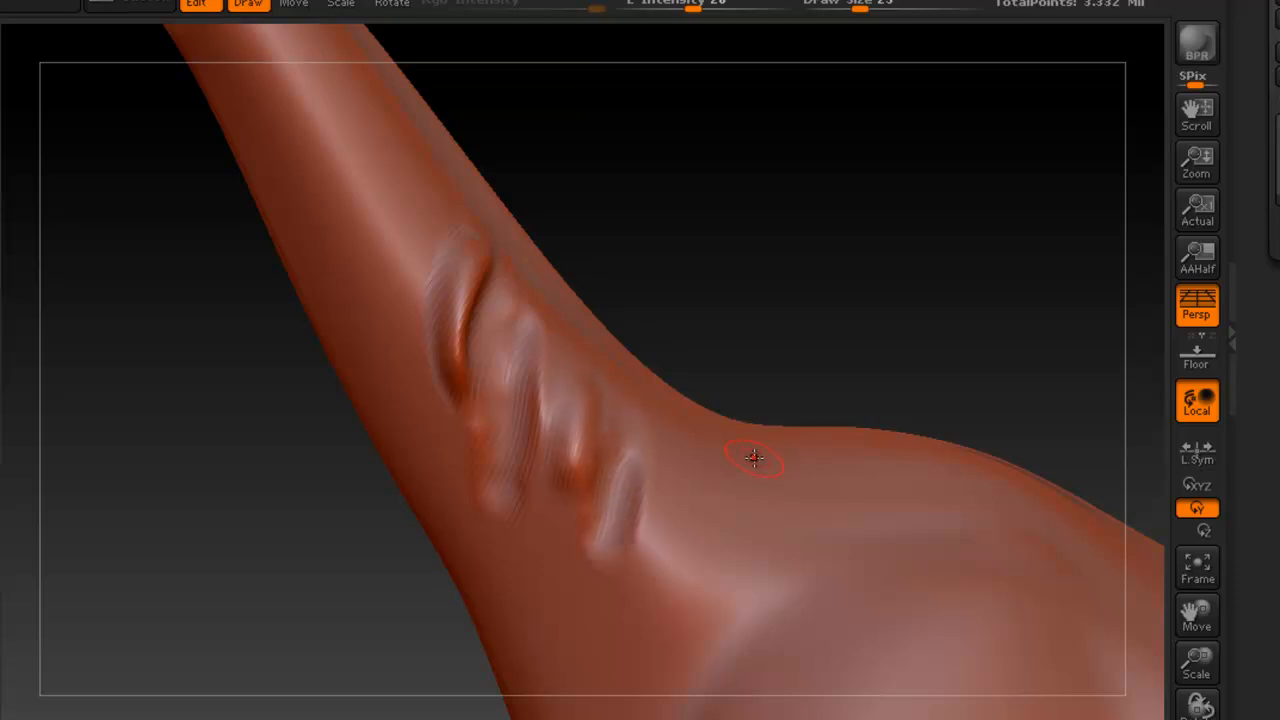
Undo all the ridge and groove strokes sculpted on the neck
{"action": "key", "text": "ctrl+z"}
{"action": "key", "text": "ctrl+z"}
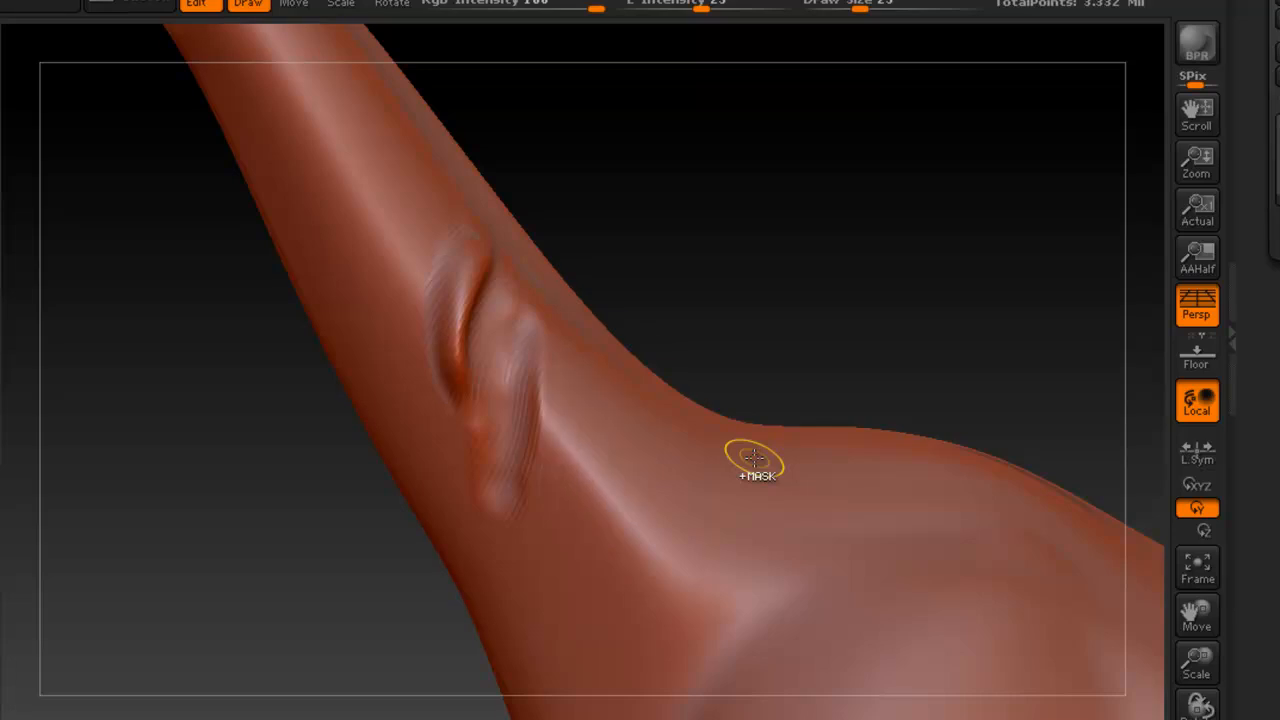
{"action": "key", "text": "ctrl+z"}
{"action": "key", "text": "ctrl+z"}
{"action": "key", "text": "ctrl+z"}
Sculpt a small test shape on the side of the neck and soften it with the Smooth brush
{"action": "mouse_move", "coordinate": [502, 325]}
{"action": "left_mouse_down"}
{"action": "mouse_move", "coordinate": [505, 380]}
{"action": "mouse_move", "coordinate": [520, 415]}
{"action": "mouse_move", "coordinate": [539, 418]}
{"action": "left_mouse_up"}
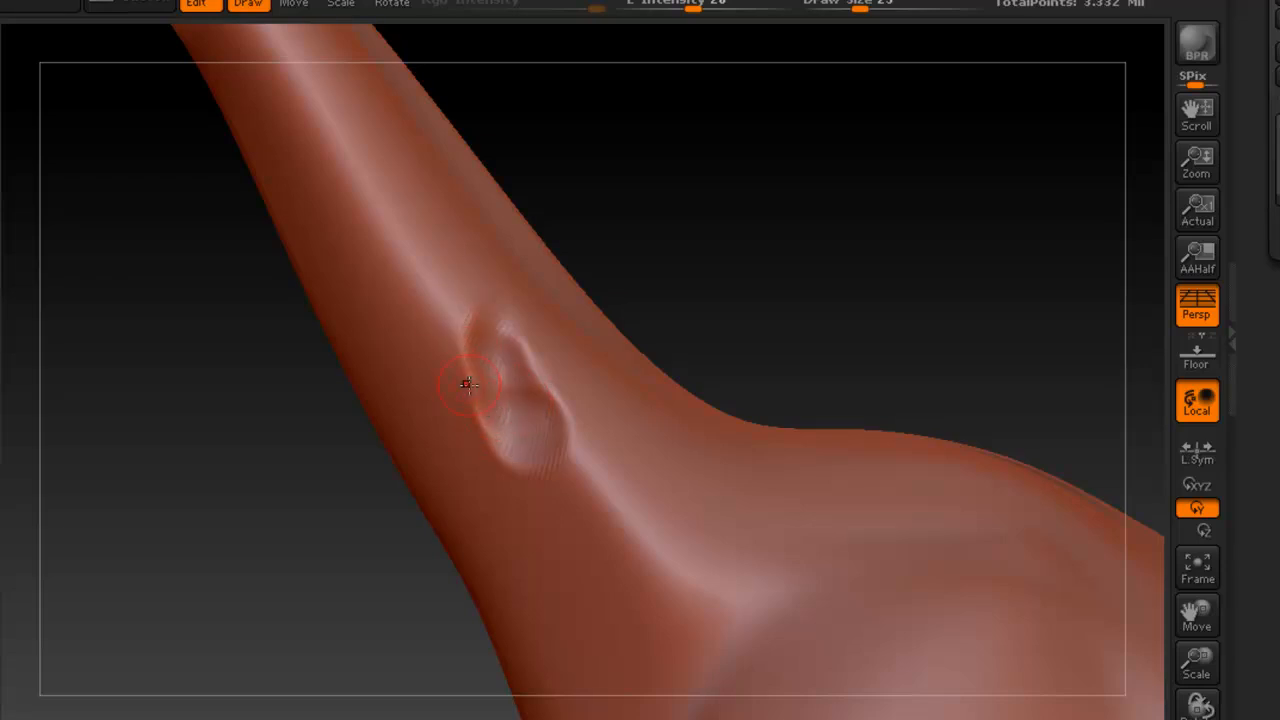
{"action": "mouse_move", "coordinate": [469, 371]}
{"action": "left_mouse_down", "text": "shift"}
{"action": "mouse_move", "coordinate": [486, 346]}
{"action": "mouse_move", "coordinate": [453, 357]}
{"action": "left_mouse_up", "text": "shift"}
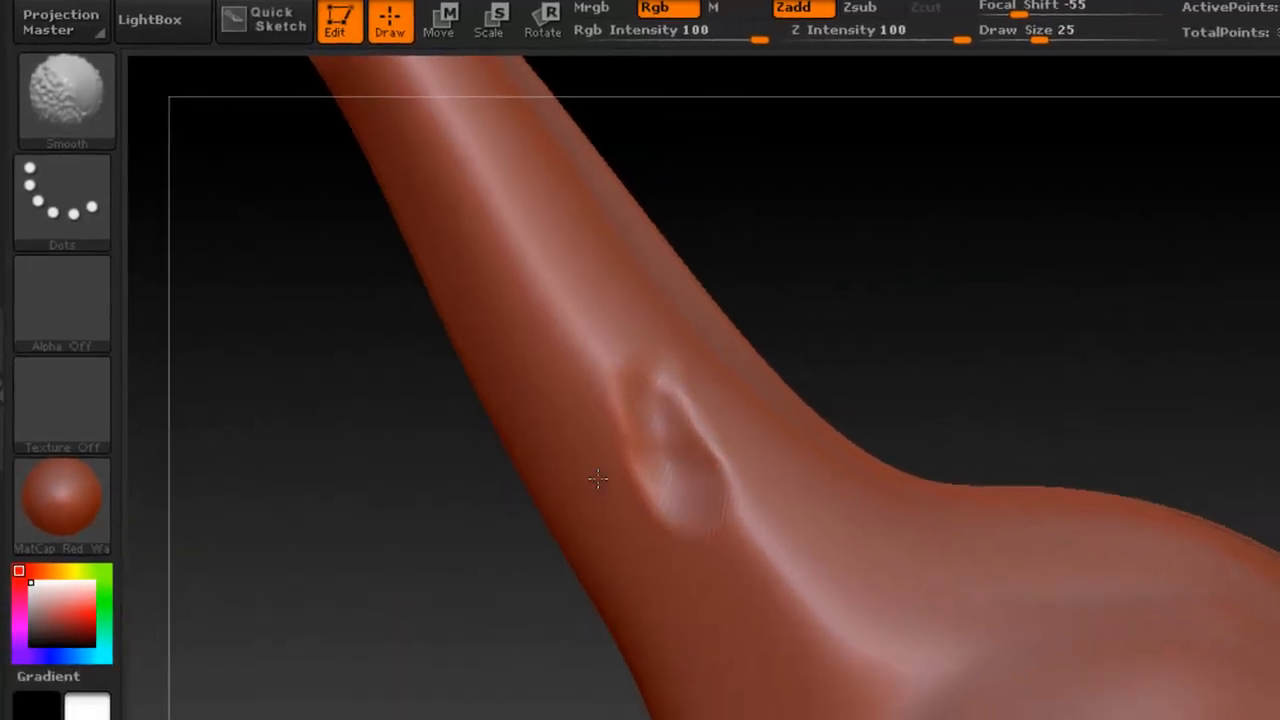
{"action": "left_click_drag", "start_coordinate": [600, 391], "coordinate": [657, 492], "text": "shift"}
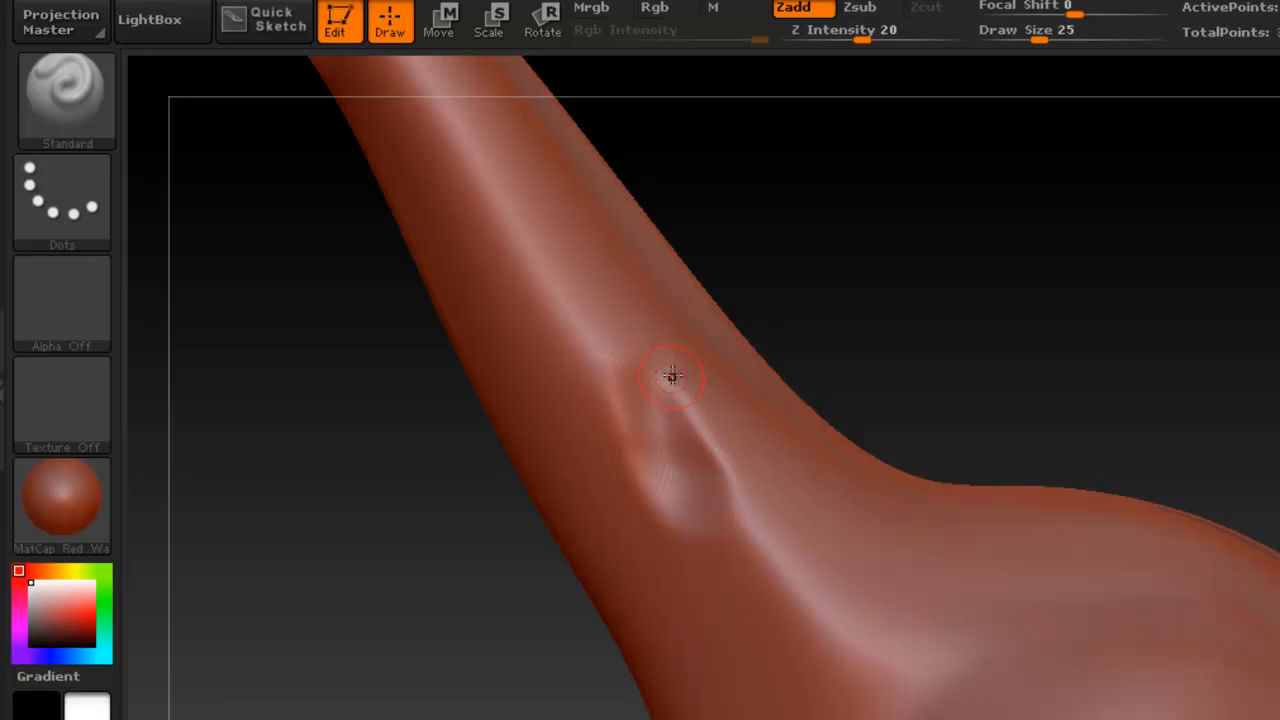
{"action": "key", "text": "shift"}
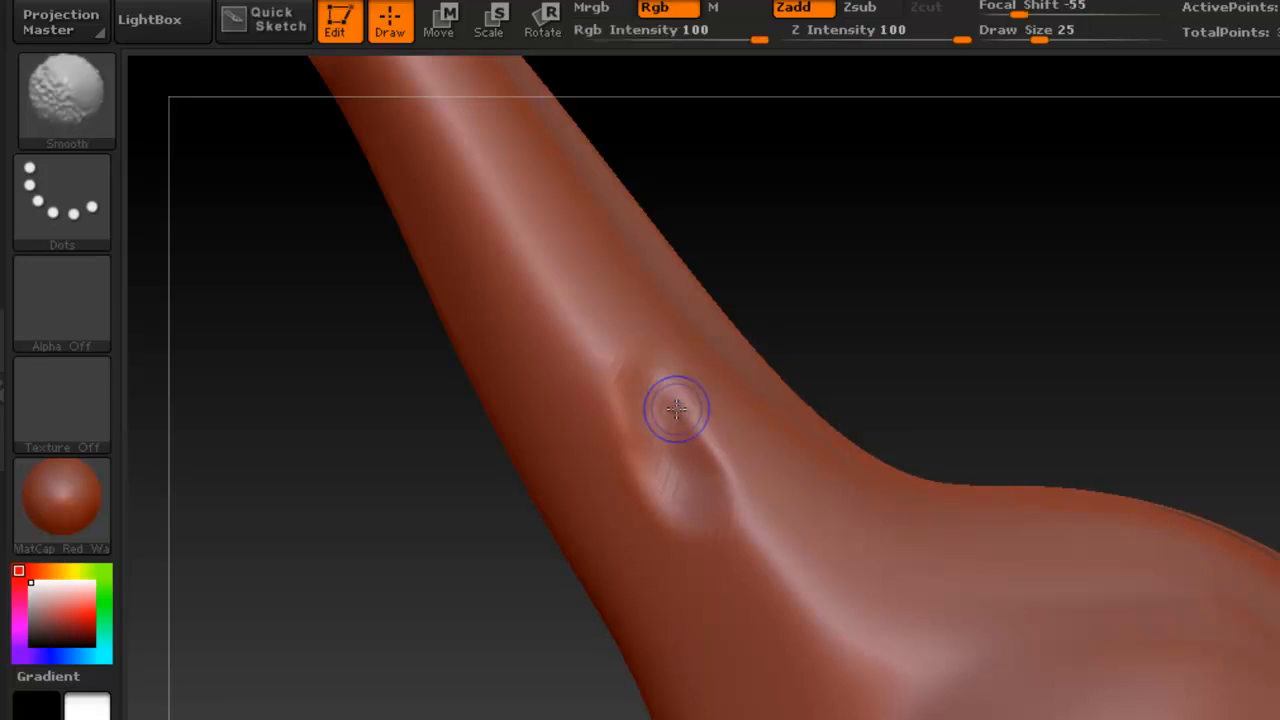
{"action": "mouse_move", "coordinate": [671, 408]}
{"action": "left_mouse_down", "text": "shift"}
{"action": "mouse_move", "coordinate": [644, 405]}
{"action": "mouse_move", "coordinate": [720, 543]}
{"action": "mouse_move", "coordinate": [714, 474]}
{"action": "mouse_move", "coordinate": [729, 491]}
{"action": "mouse_move", "coordinate": [694, 434]}
{"action": "mouse_move", "coordinate": [703, 473]}
{"action": "left_mouse_up", "text": "shift"}
{"action": "key", "text": "shift"}
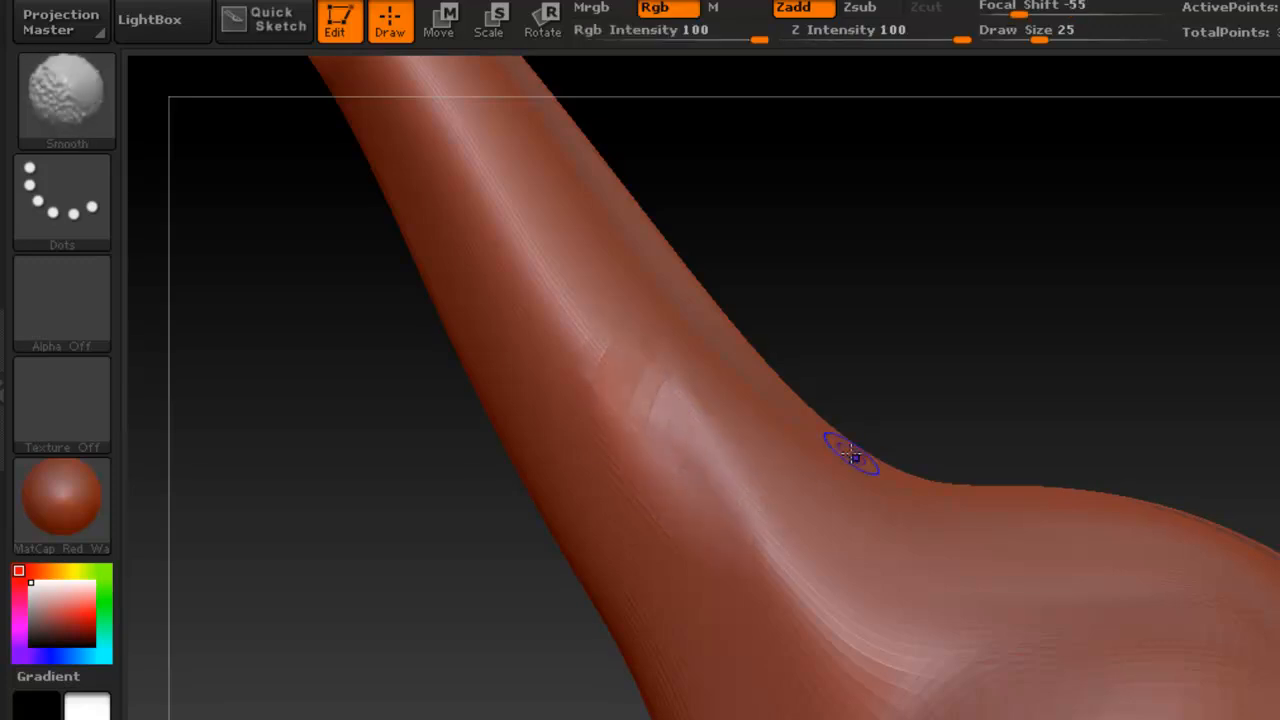
Undo the test shape and its smoothing on the side of the neck
{"action": "key", "text": "ctrl+z"}
{"action": "key", "text": "ctrl+z"}
{"action": "key", "text": "ctrl+z"}
{"action": "key", "text": "ctrl+z"}
Choose the Move brush from the 3D sculpting brush library
{"action": "mouse_move", "coordinate": [814, 330]}
{"action": "left_mouse_down", "text": "alt"}
{"action": "mouse_move", "coordinate": [866, 400]}
{"action": "mouse_move", "coordinate": [749, 362]}
{"action": "left_mouse_up", "text": "alt"}
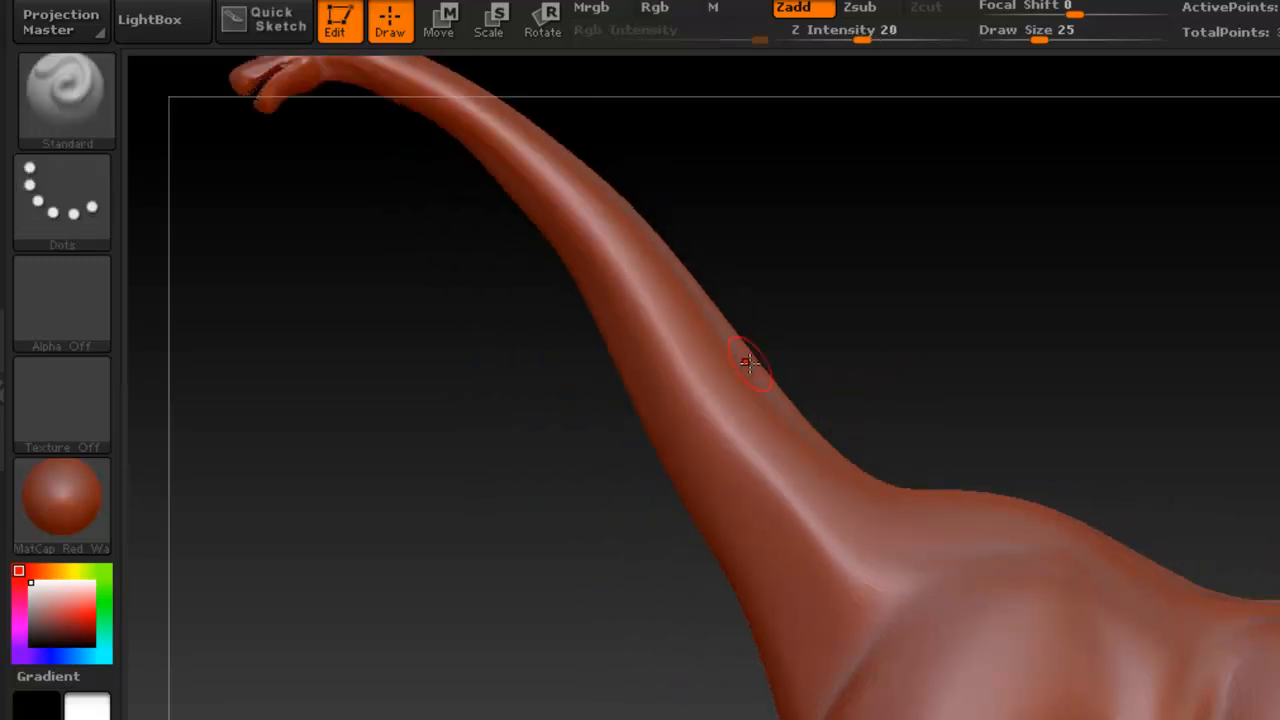
{"action": "left_click_drag", "start_coordinate": [980, 456], "coordinate": [712, 311], "text": "alt"}
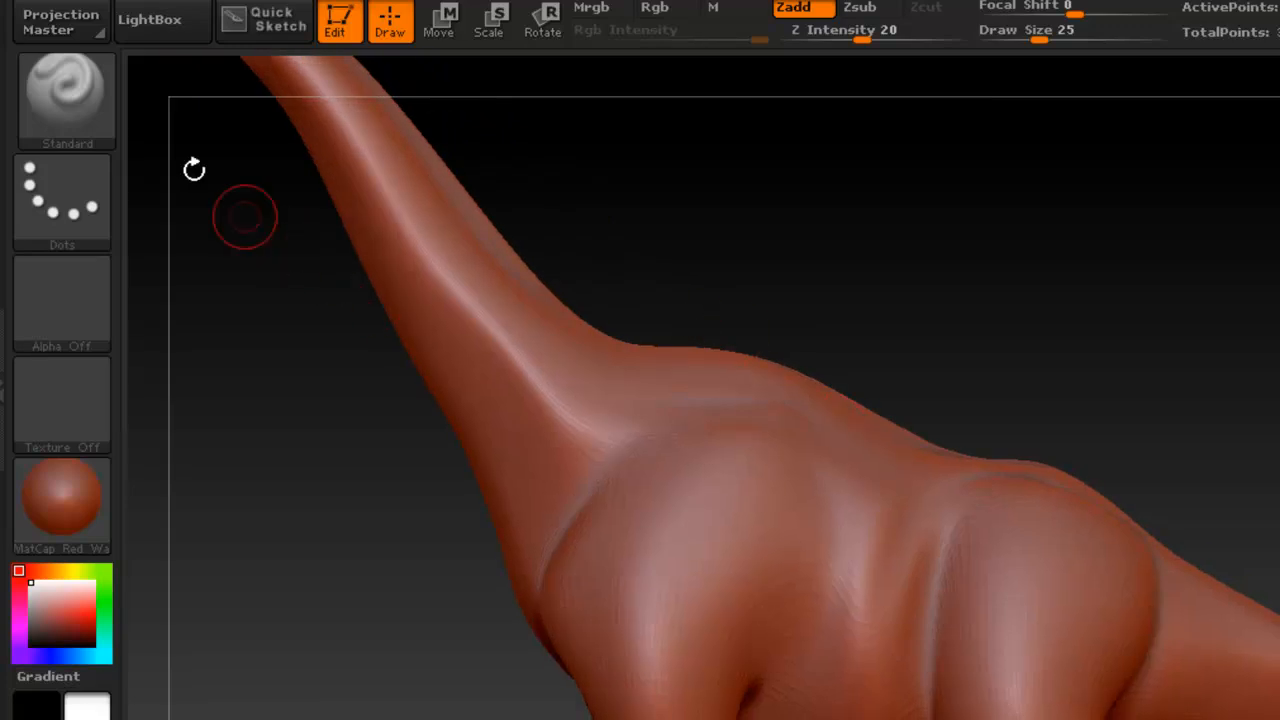
{"action": "left_click_drag", "start_coordinate": [879, 420], "coordinate": [855, 341], "text": "alt"}
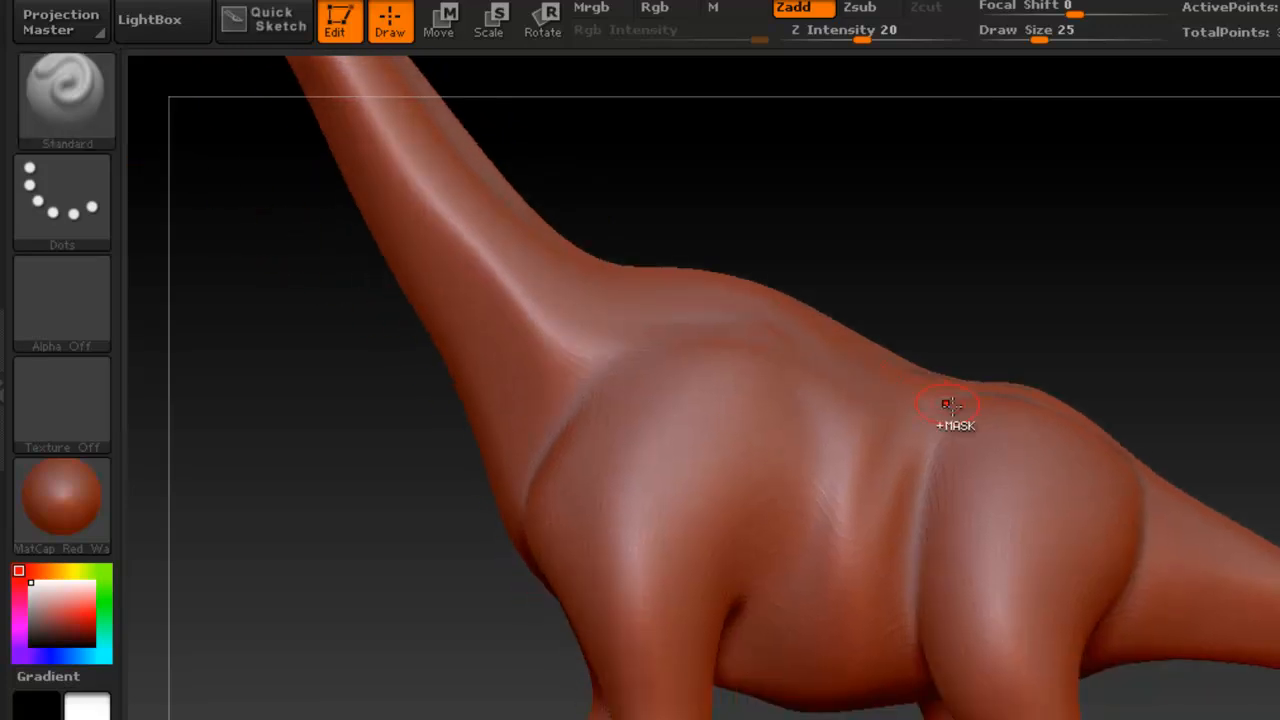
{"action": "left_click_drag", "start_coordinate": [953, 407], "coordinate": [836, 397], "text": "alt+shift"}
{"action": "left_click_drag", "start_coordinate": [896, 368], "coordinate": [801, 384], "text": "alt"}
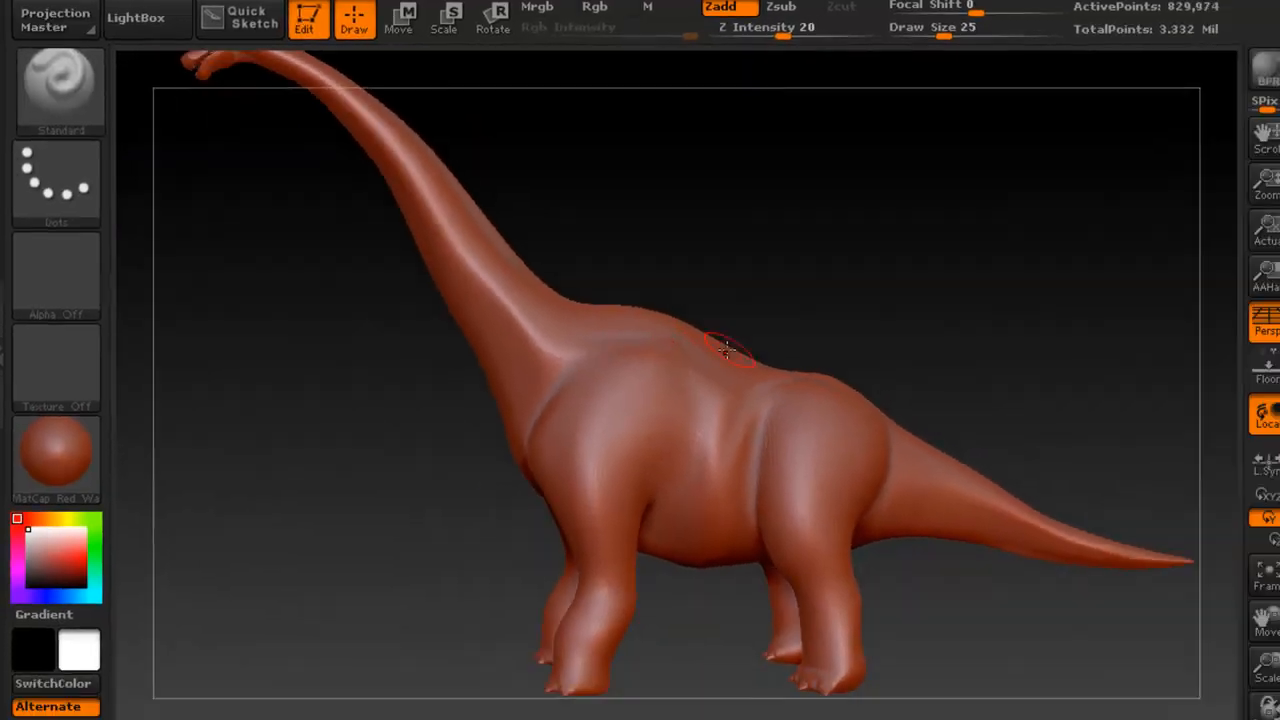
{"action": "mouse_move", "coordinate": [727, 349]}
{"action": "right_mouse_down"}
{"action": "mouse_move", "coordinate": [702, 338]}
{"action": "mouse_move", "coordinate": [720, 348]}
{"action": "right_mouse_up"}
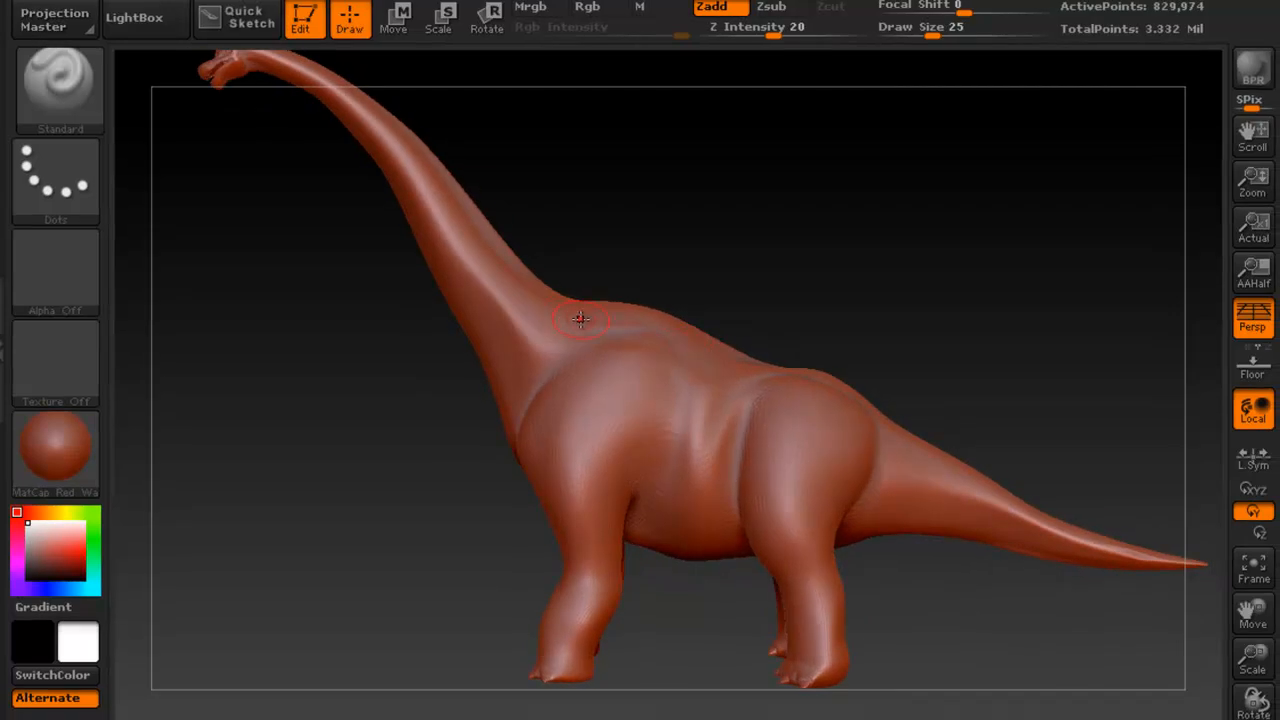
{"action": "left_click", "coordinate": [57, 108]}
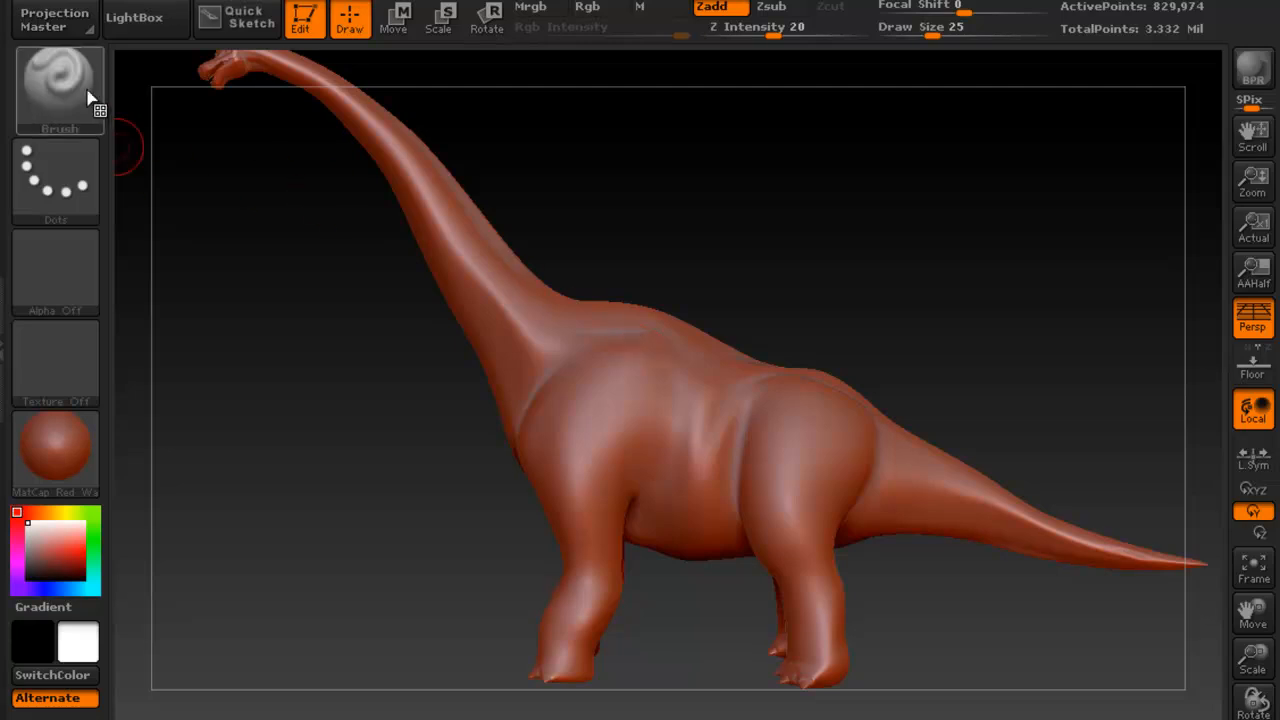
{"action": "key", "text": "b"}
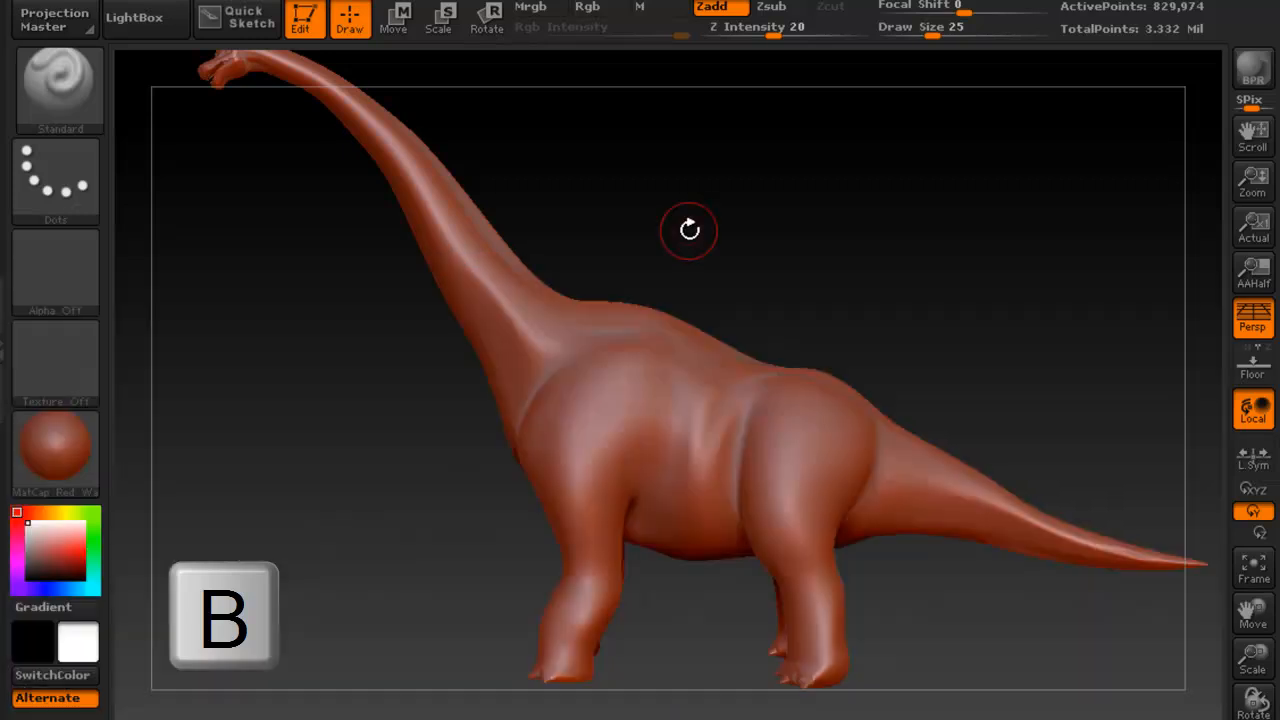
{"action": "key", "text": "b"}
{"action": "key", "text": "b"}
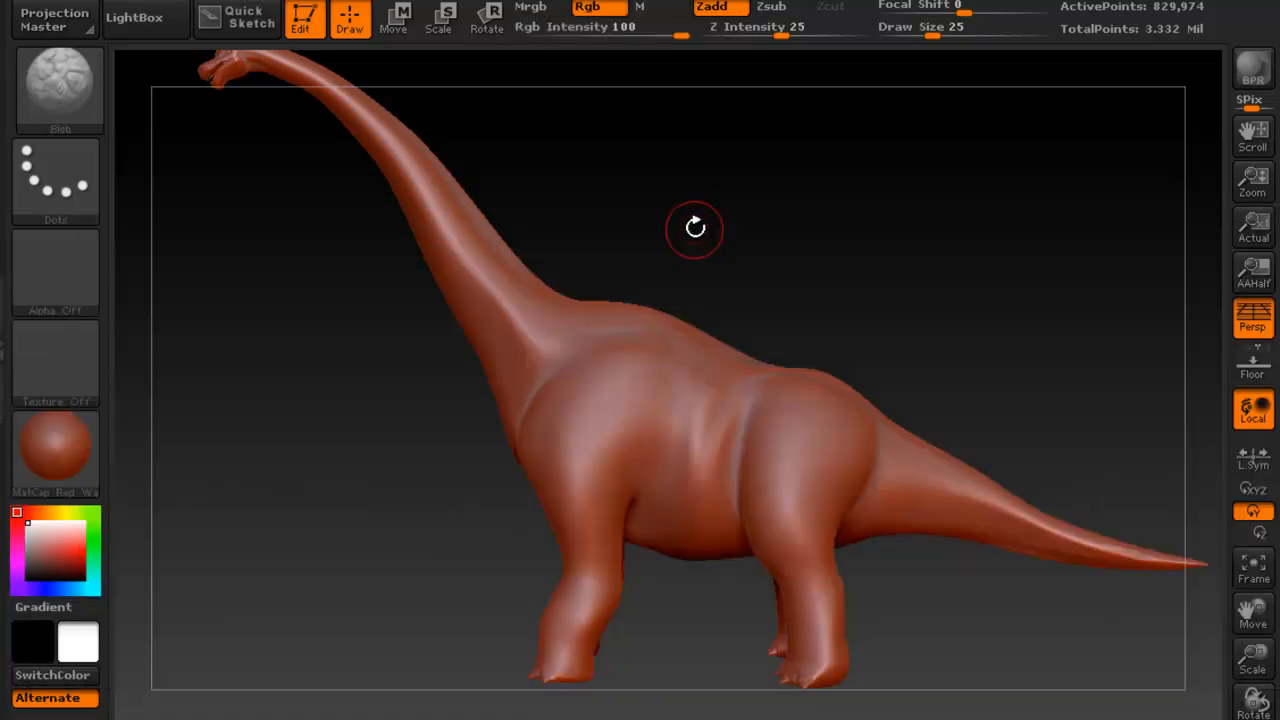
{"action": "key", "text": "b"}
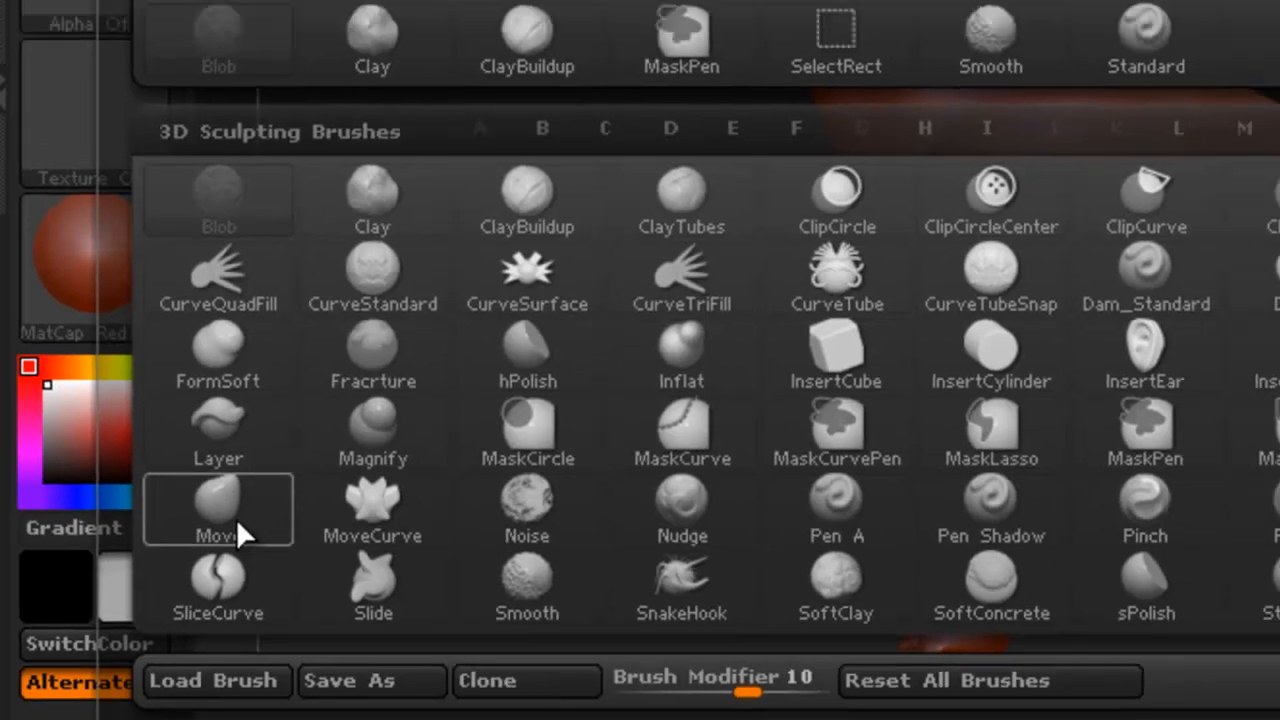
{"action": "left_click", "coordinate": [258, 505]}
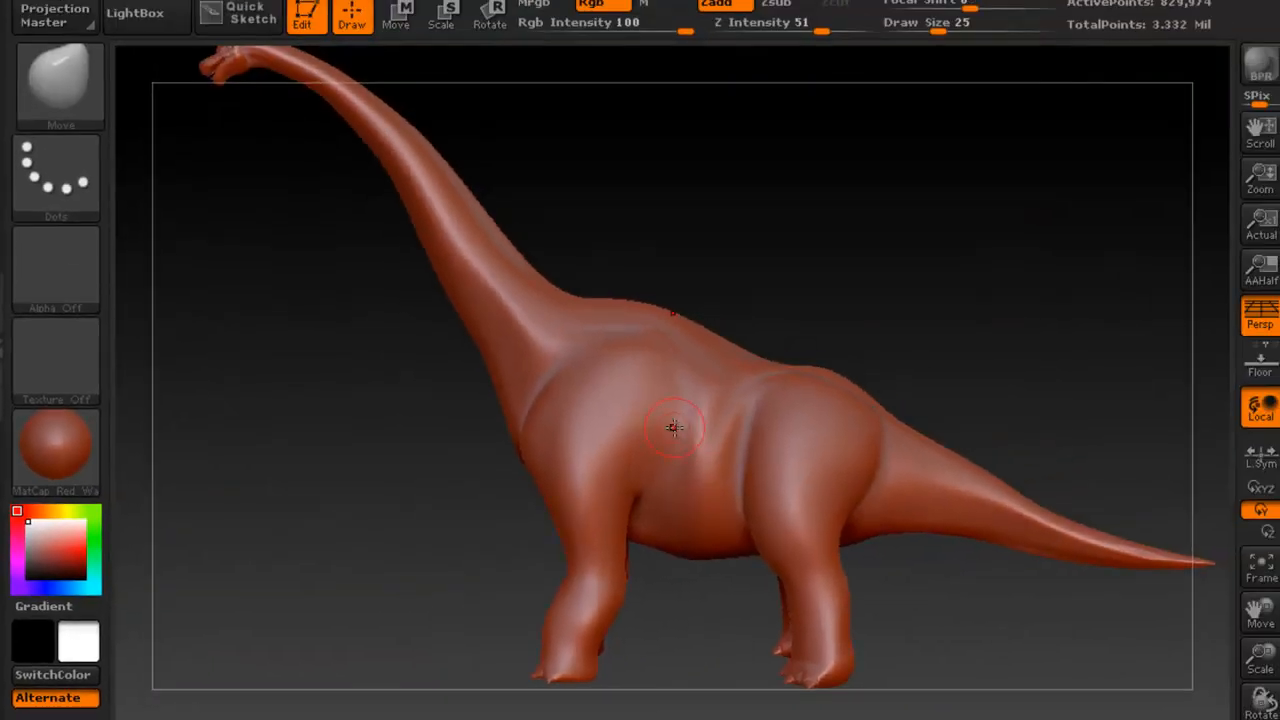
Set the Move brush's draw size to 67 and try small nudges on the hip and flank
{"action": "key", "text": "space"}
{"action": "left_click_drag", "start_coordinate": [698, 400], "coordinate": [714, 401]}
{"action": "left_click_drag", "start_coordinate": [846, 374], "coordinate": [799, 347], "text": "alt"}
{"action": "right_click_drag", "start_coordinate": [771, 397], "coordinate": [816, 394], "text": "ctrl"}
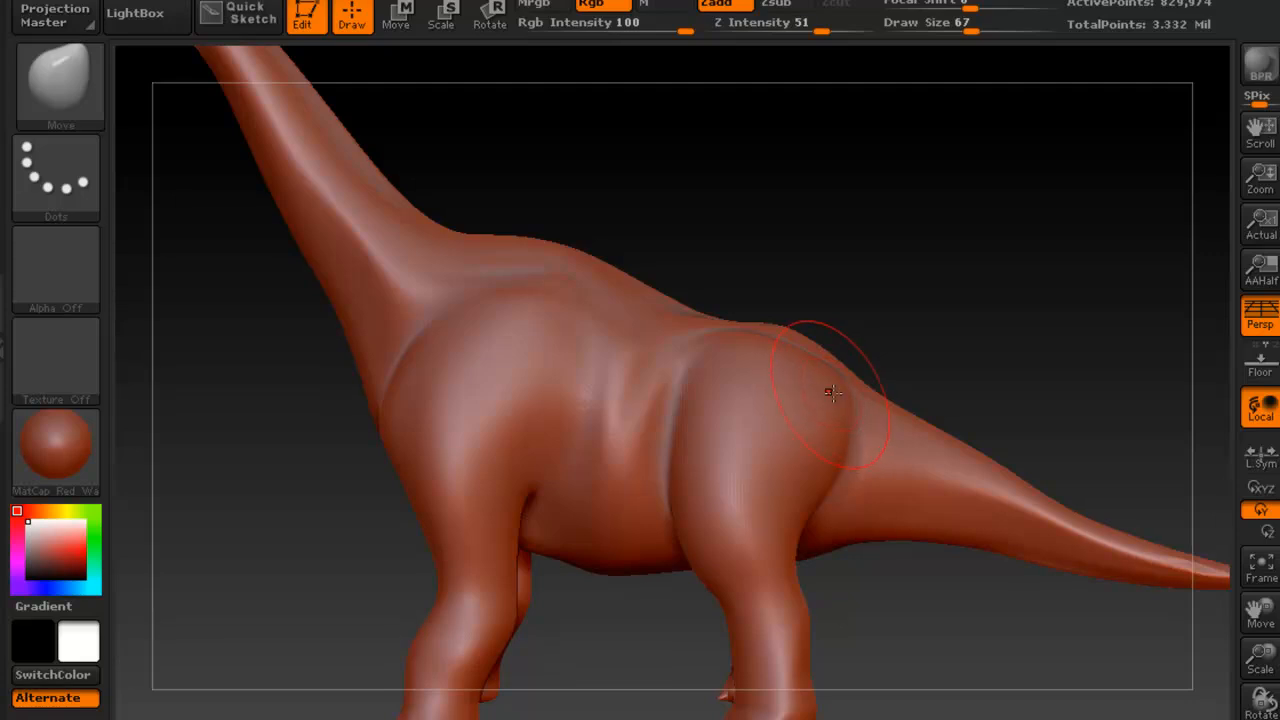
{"action": "left_click_drag", "start_coordinate": [829, 397], "coordinate": [815, 410]}
{"action": "left_click_drag", "start_coordinate": [662, 474], "coordinate": [671, 477]}
{"action": "key", "text": "ctrl"}
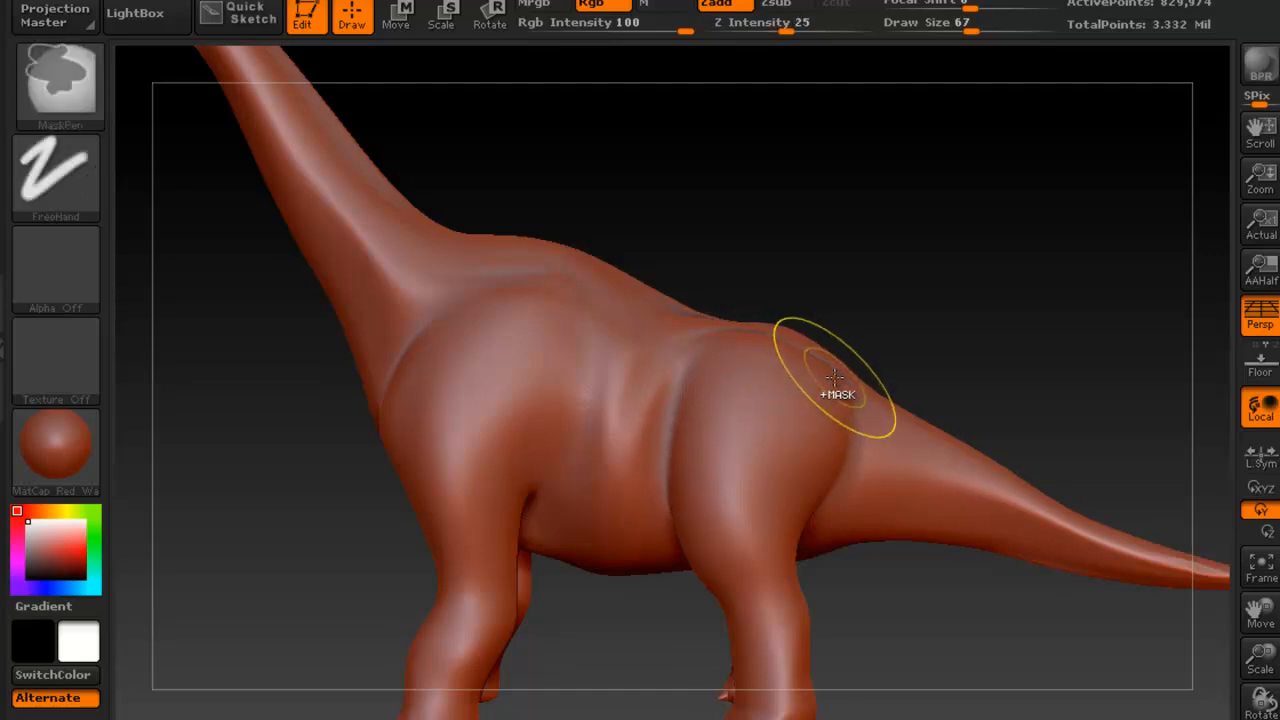
Step the model down one subdivision level and back up to the highest level
{"action": "key", "text": "shift+d"}
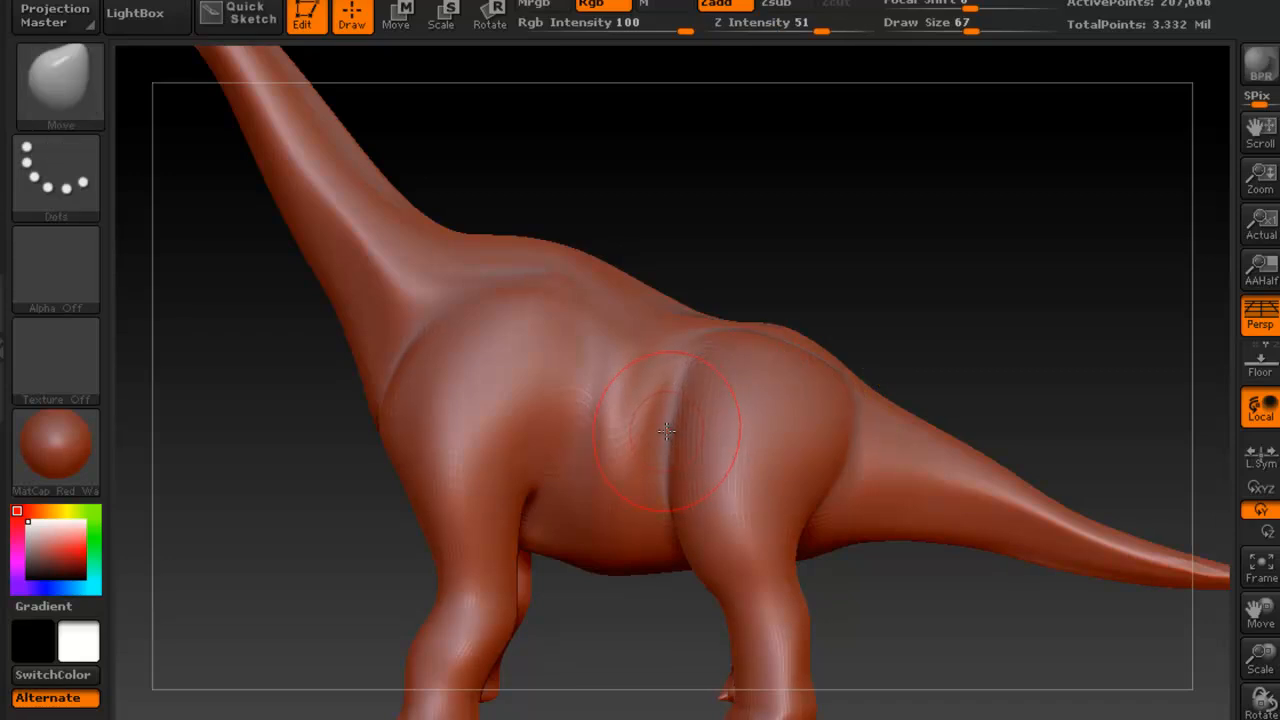
{"action": "key", "text": "d"}
{"action": "key", "text": "d"}
Switch to Windows Live Photo Gallery and study the brachiosaurus reference picture, zooming in on its body and legs
{"action": "key", "text": "alt+Tab"}
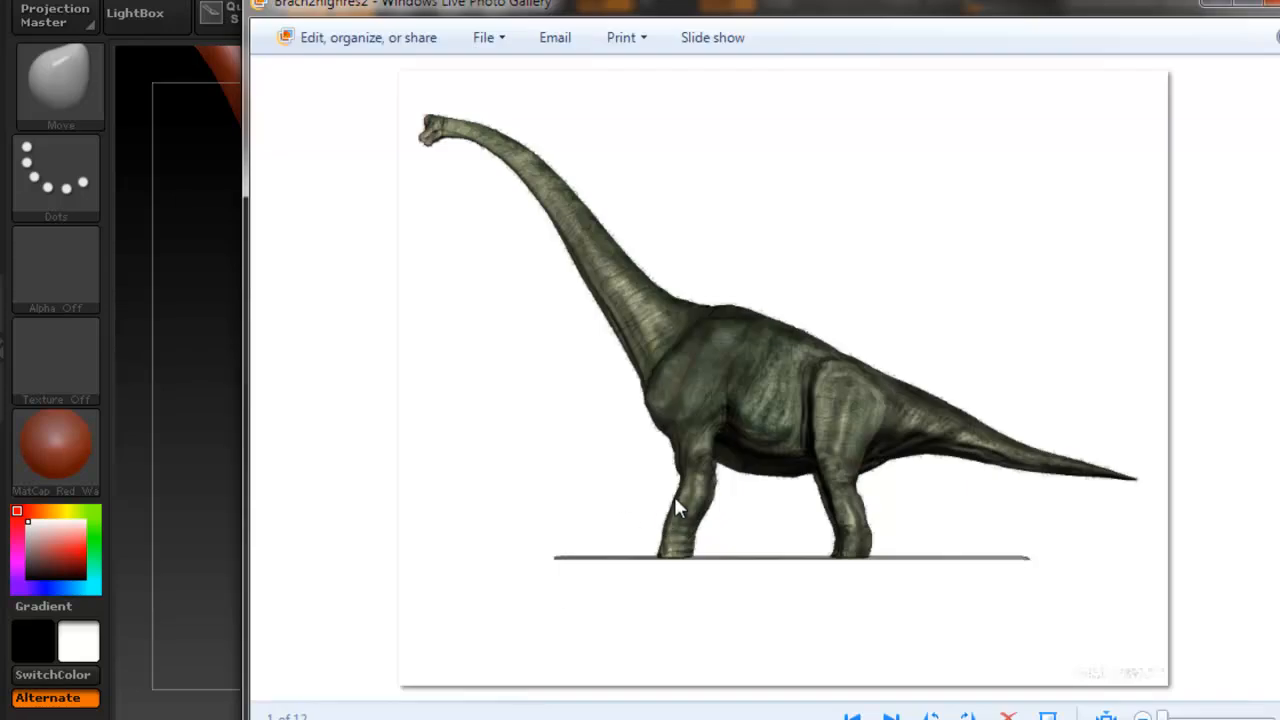
{"action": "scroll", "coordinate": [894, 403], "scroll_direction": "up", "scroll_amount": 2}
{"action": "left_click_drag", "start_coordinate": [851, 449], "coordinate": [1036, 476]}
{"action": "scroll", "coordinate": [754, 414], "scroll_direction": "up", "scroll_amount": 2}
{"action": "scroll", "coordinate": [1000, 396], "scroll_direction": "down", "scroll_amount": 1}
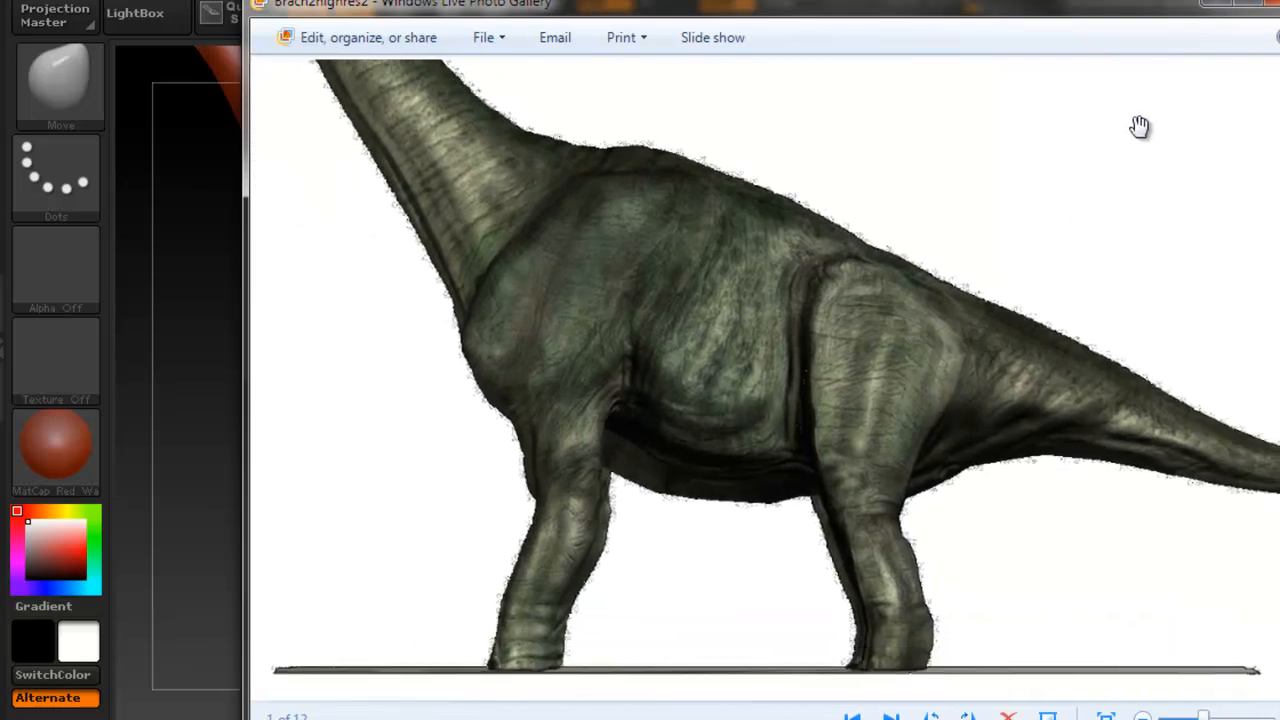
{"action": "left_click", "coordinate": [1222, 18]}
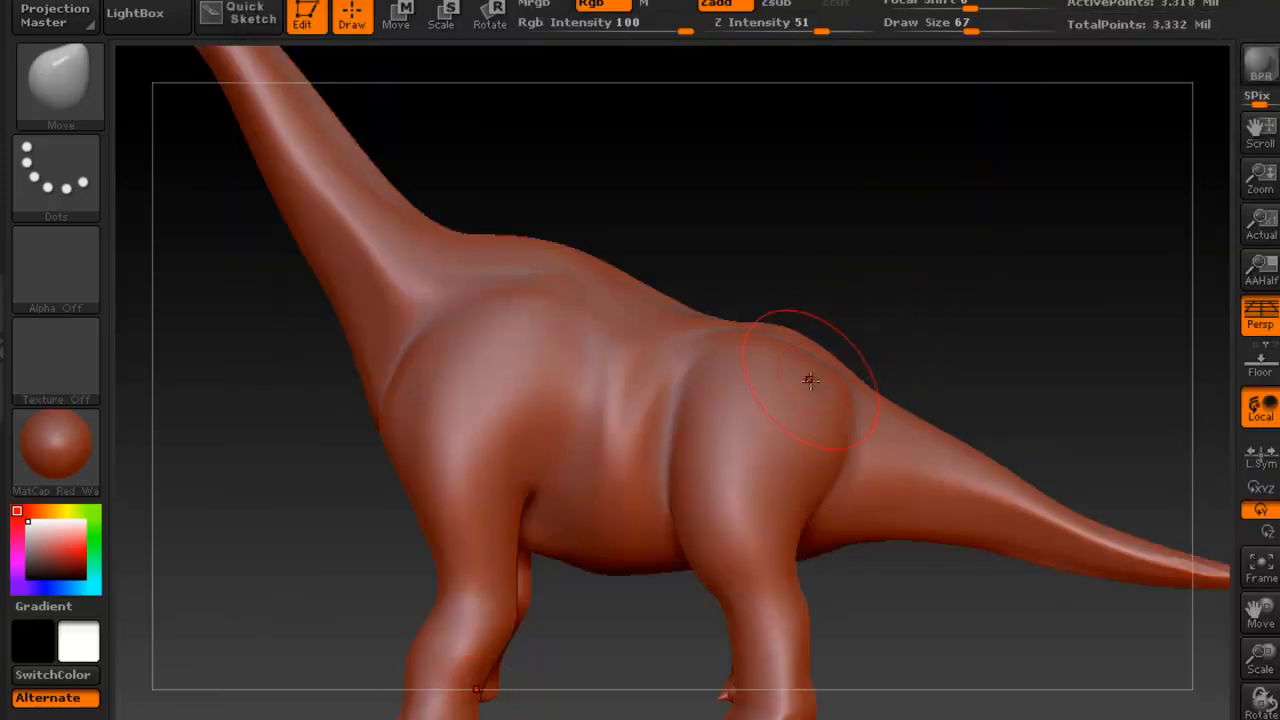
Nudge the body outline along the back and belly with the Move brush, comparing it with the reference picture
{"action": "right_click_drag", "start_coordinate": [822, 394], "coordinate": [817, 400]}
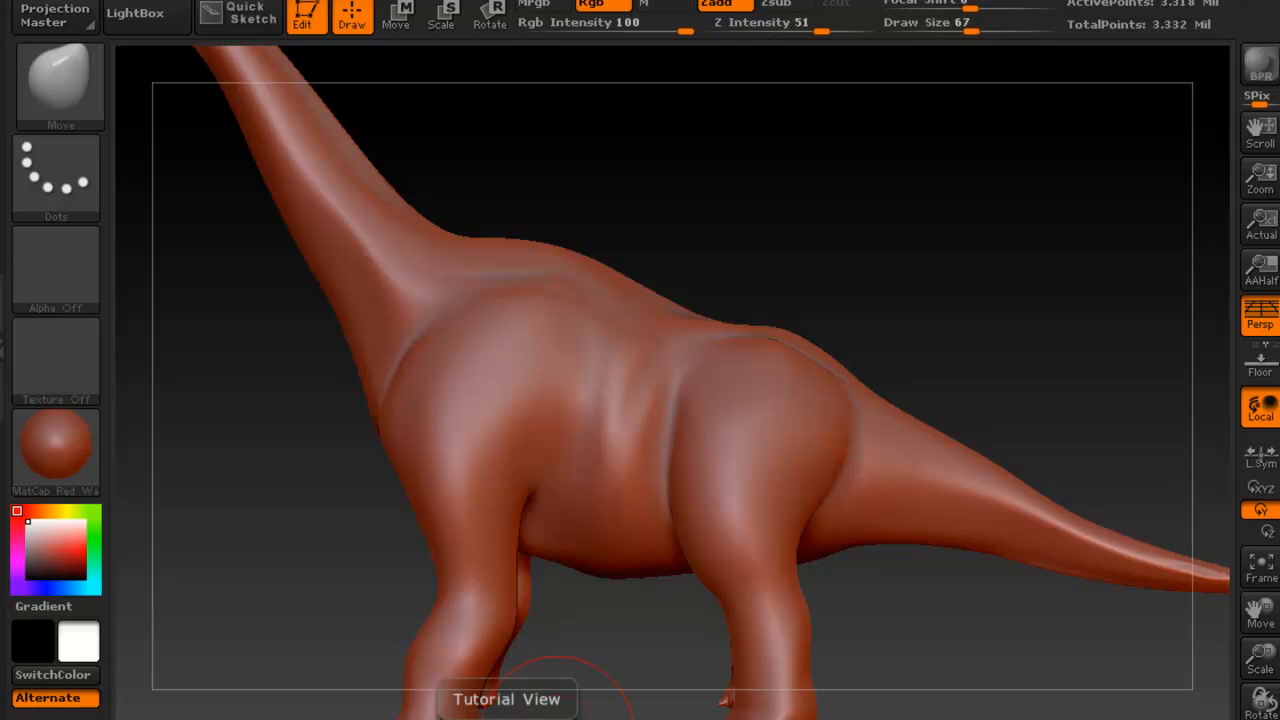
{"action": "key", "text": "alt+Tab"}
{"action": "key", "text": "alt+Tab"}
Examine the shoulders, legs and body proportions from the front and the side, including at the highest subdivision level
{"action": "mouse_move", "coordinate": [787, 536]}
{"action": "right_mouse_down", "text": "alt"}
{"action": "mouse_move", "coordinate": [780, 456]}
{"action": "mouse_move", "coordinate": [626, 439]}
{"action": "mouse_move", "coordinate": [692, 400]}
{"action": "mouse_move", "coordinate": [685, 340]}
{"action": "mouse_move", "coordinate": [711, 277]}
{"action": "mouse_move", "coordinate": [794, 225]}
{"action": "right_mouse_up", "text": "alt"}
{"action": "right_click_drag", "start_coordinate": [749, 297], "coordinate": [866, 303]}
{"action": "mouse_move", "coordinate": [712, 200]}
{"action": "right_mouse_down", "text": "alt"}
{"action": "mouse_move", "coordinate": [840, 285]}
{"action": "mouse_move", "coordinate": [760, 250]}
{"action": "right_mouse_up", "text": "alt"}
{"action": "right_click_drag", "start_coordinate": [583, 386], "coordinate": [823, 394], "text": "alt"}
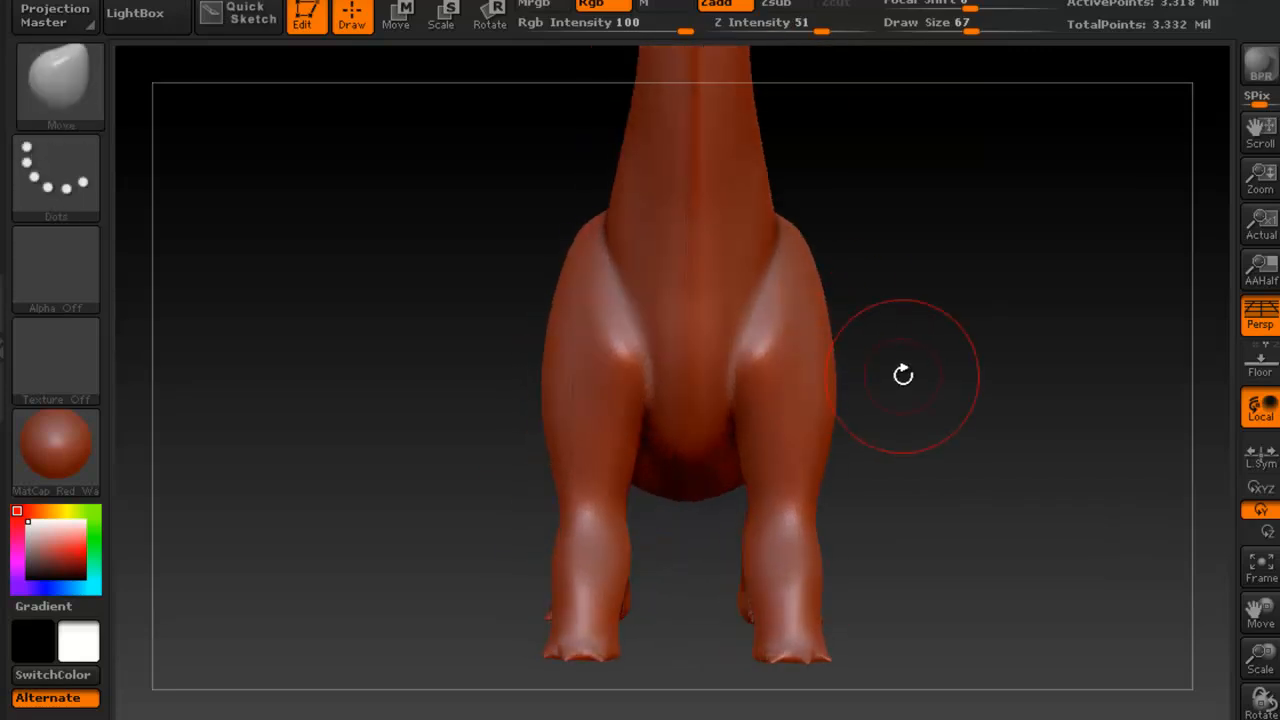
{"action": "key", "text": "ctrl"}
{"action": "mouse_move", "coordinate": [902, 381]}
{"action": "left_mouse_down"}
{"action": "mouse_move", "coordinate": [897, 415]}
{"action": "mouse_move", "coordinate": [460, 420]}
{"action": "left_mouse_up"}
{"action": "key", "text": "ctrl"}
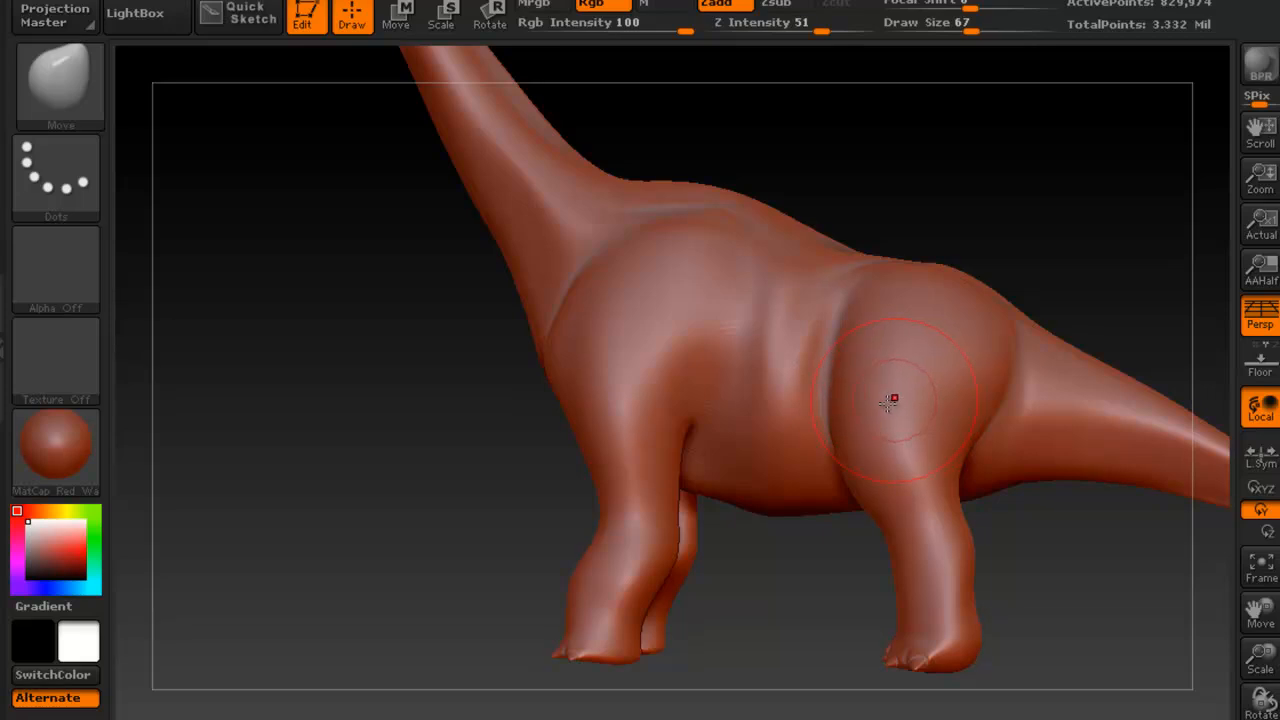
{"action": "key", "text": "d"}
{"action": "mouse_move", "coordinate": [520, 372]}
{"action": "left_mouse_down"}
{"action": "mouse_move", "coordinate": [723, 383]}
{"action": "mouse_move", "coordinate": [707, 374]}
{"action": "mouse_move", "coordinate": [854, 400]}
{"action": "left_mouse_up"}
{"action": "mouse_move", "coordinate": [854, 400]}
{"action": "right_mouse_down", "text": "ctrl"}
{"action": "mouse_move", "coordinate": [657, 364]}
{"action": "mouse_move", "coordinate": [803, 436]}
{"action": "mouse_move", "coordinate": [823, 429]}
{"action": "right_mouse_up", "text": "ctrl"}
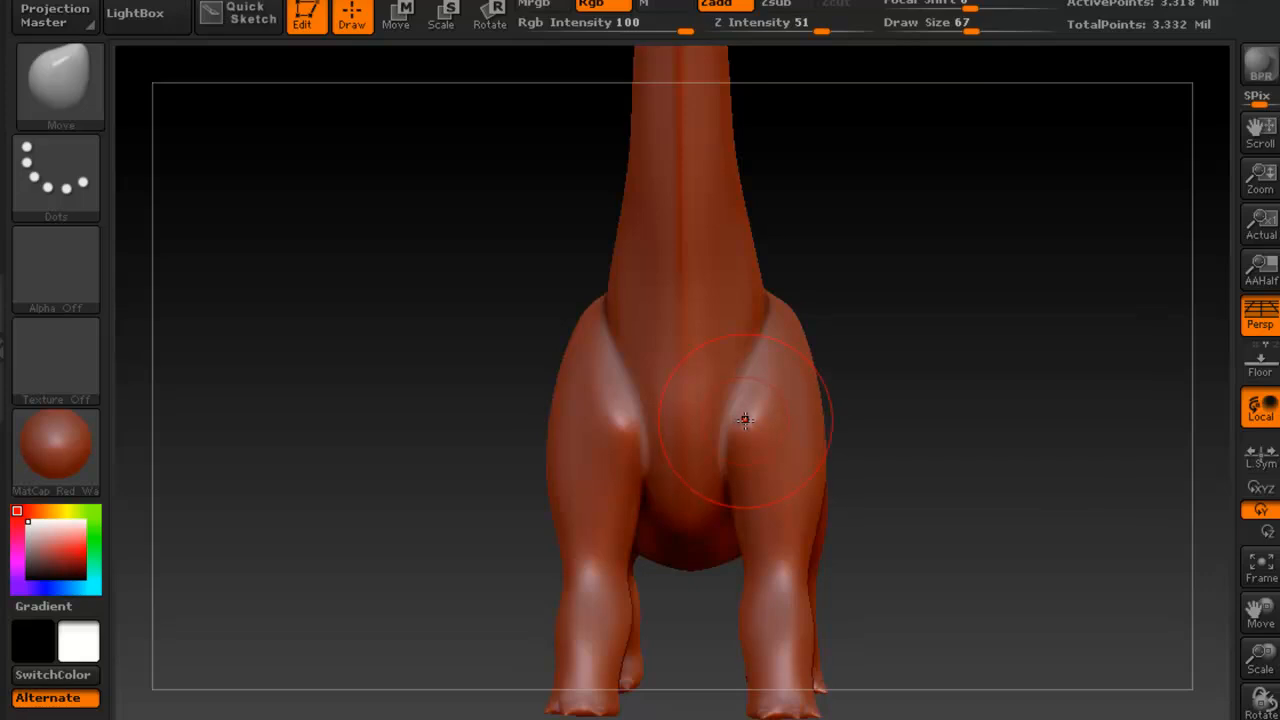
{"action": "right_click_drag", "start_coordinate": [780, 437], "coordinate": [784, 385]}
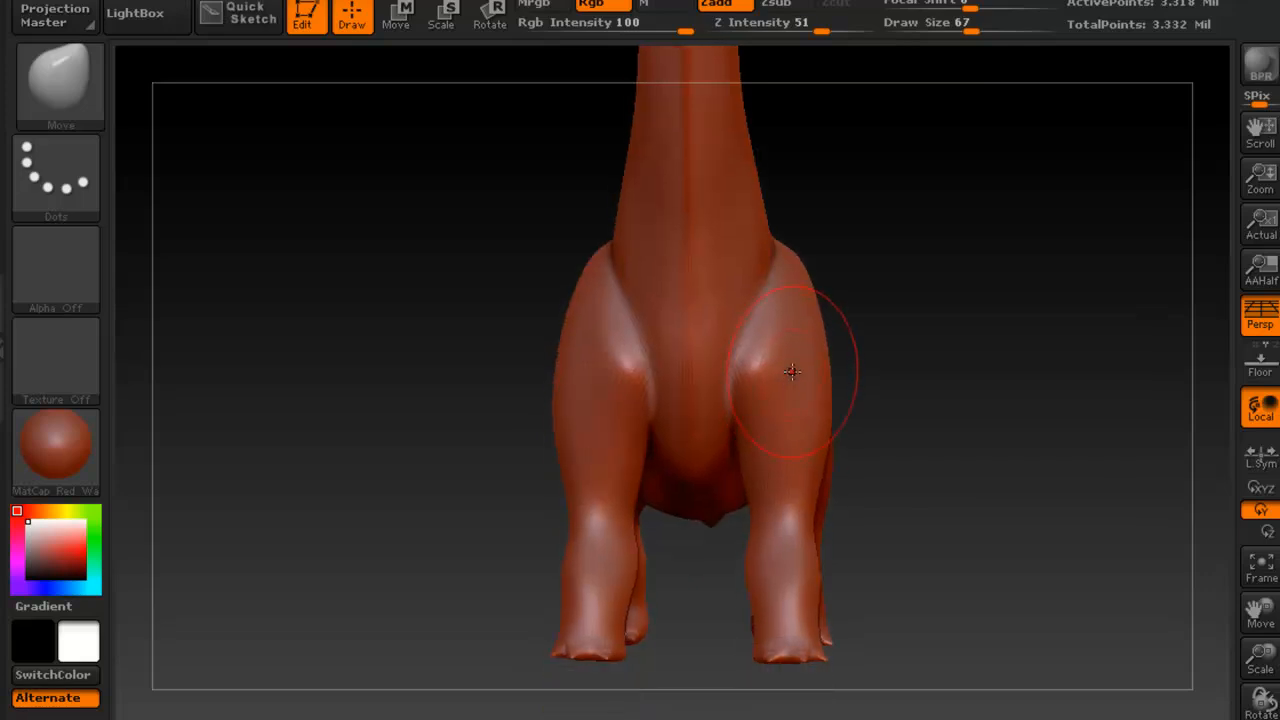
Turn on X symmetry and test it with mirrored Move brush pulls on the shoulders, undoing the pulls
{"action": "key", "text": "x"}
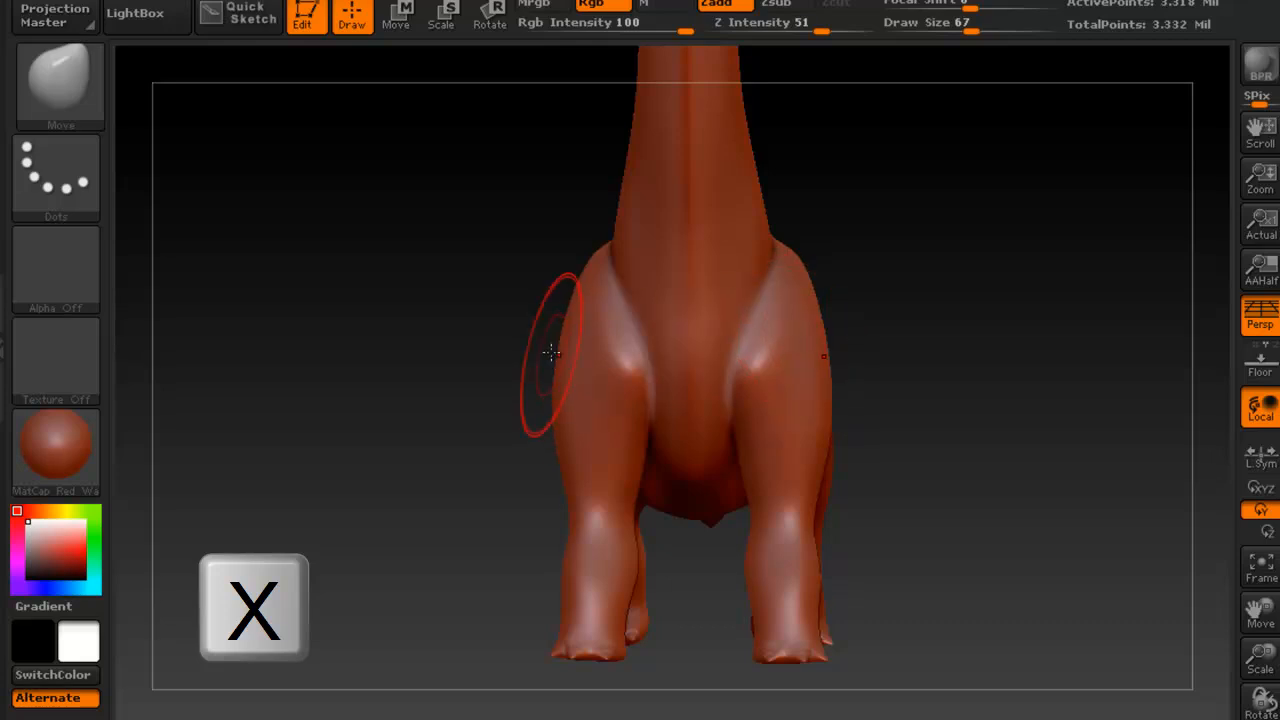
{"action": "left_click_drag", "start_coordinate": [823, 337], "coordinate": [968, 287]}
{"action": "key", "text": "ctrl+z"}
{"action": "key", "text": "ctrl+z"}
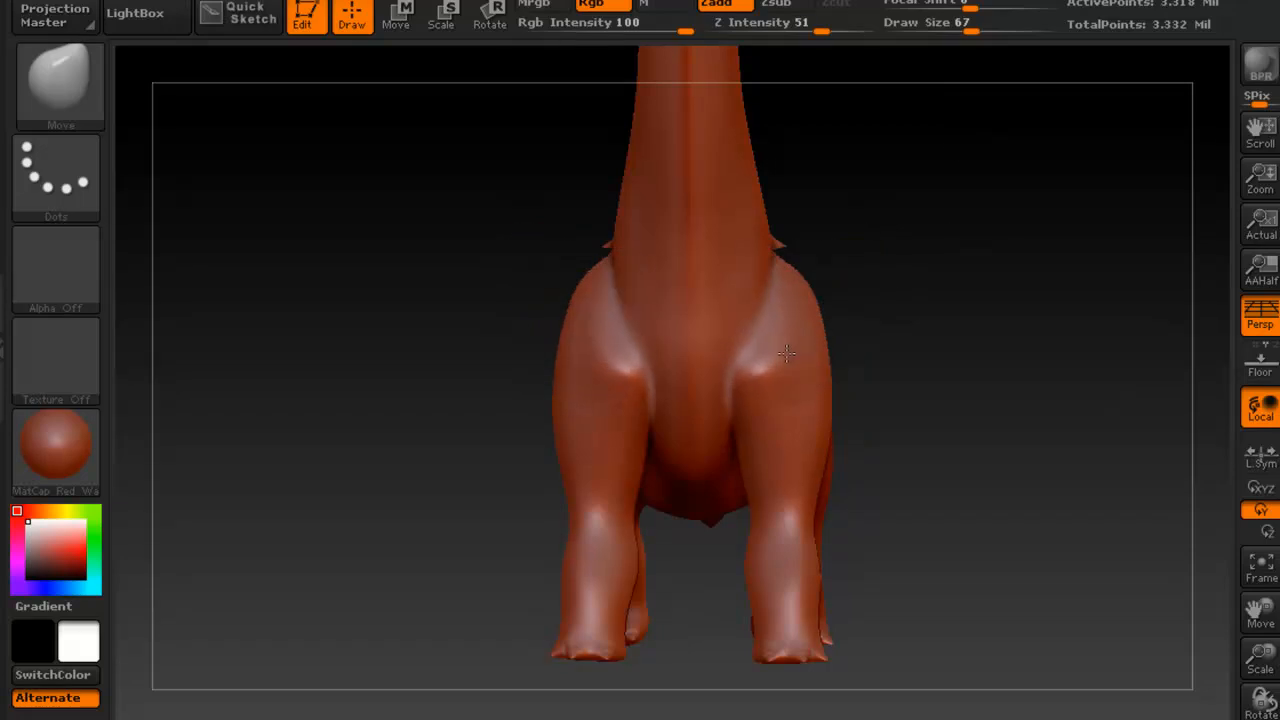
{"action": "key", "text": "ctrl+shift+z"}
{"action": "key", "text": "ctrl+shift+z"}
{"action": "key", "text": "ctrl+z"}
{"action": "key", "text": "ctrl+z"}
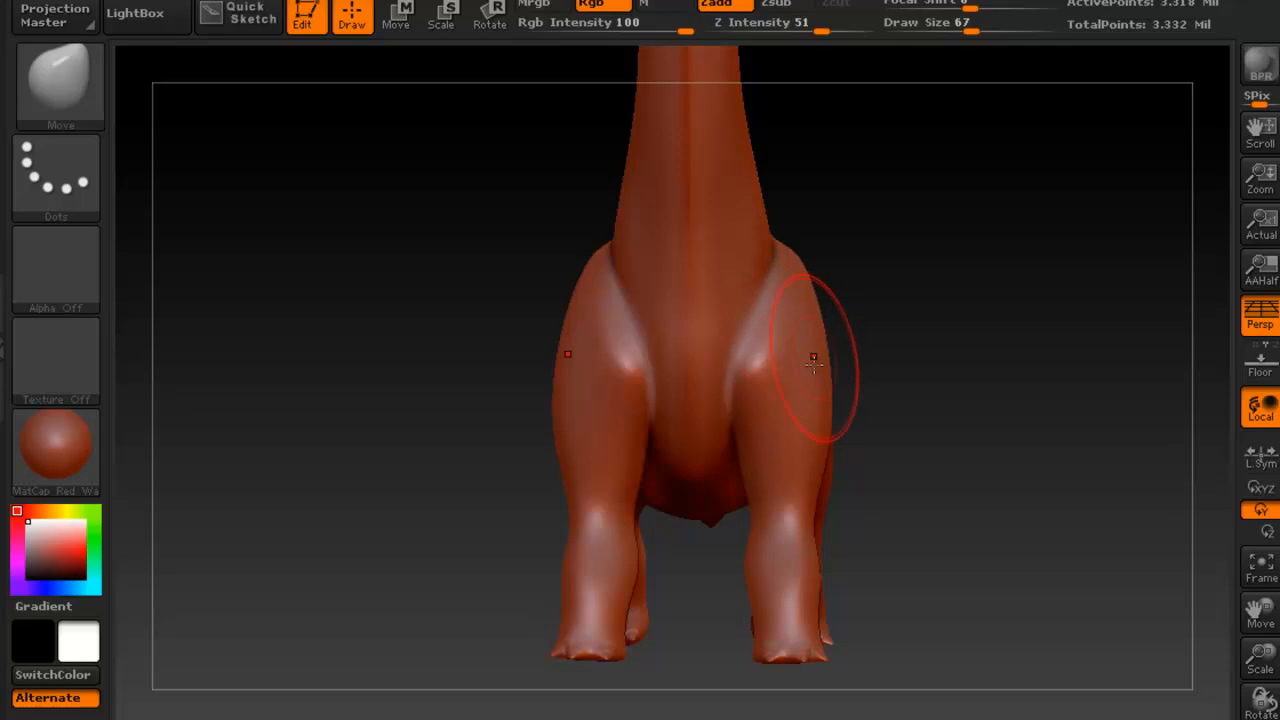
Reshape the armpit behind the front leg and the adjoining belly with the Move brush
{"action": "mouse_move", "coordinate": [870, 368]}
{"action": "left_mouse_down"}
{"action": "mouse_move", "coordinate": [723, 377]}
{"action": "mouse_move", "coordinate": [766, 386]}
{"action": "mouse_move", "coordinate": [692, 328]}
{"action": "mouse_move", "coordinate": [557, 386]}
{"action": "left_mouse_up"}
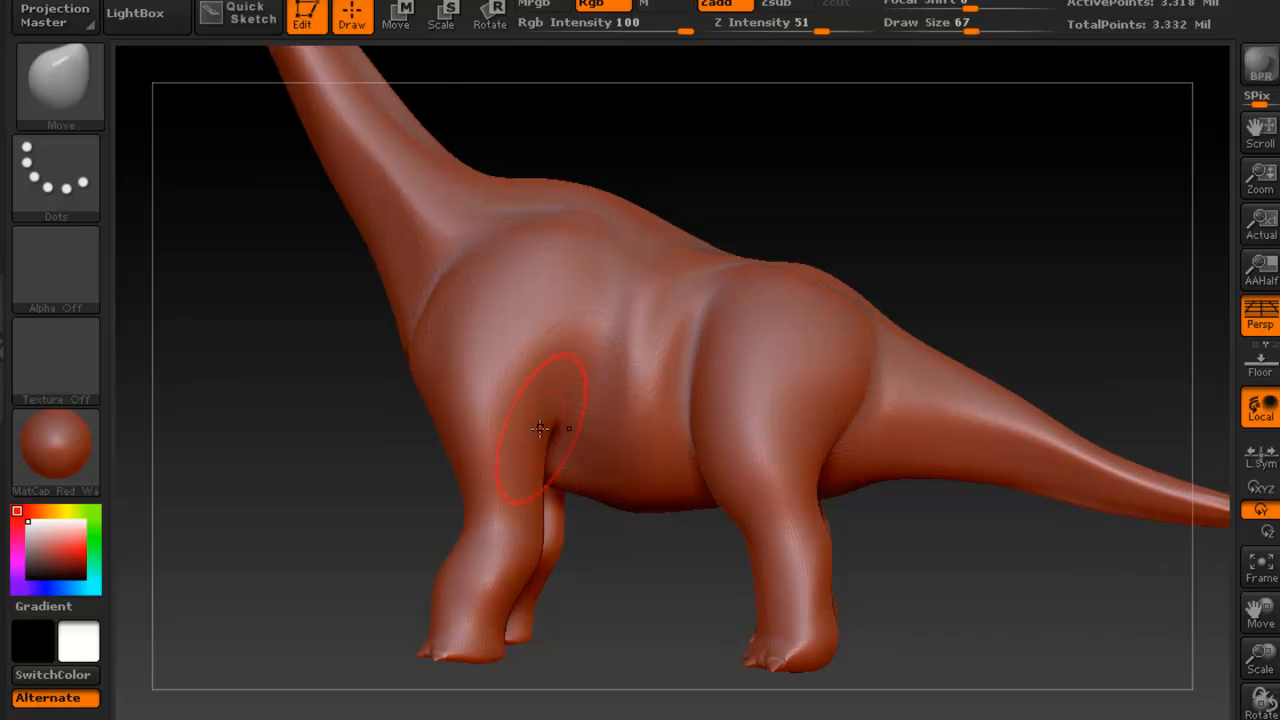
{"action": "mouse_move", "coordinate": [574, 418]}
{"action": "right_mouse_down"}
{"action": "mouse_move", "coordinate": [594, 400]}
{"action": "mouse_move", "coordinate": [590, 376]}
{"action": "mouse_move", "coordinate": [585, 388]}
{"action": "mouse_move", "coordinate": [585, 368]}
{"action": "mouse_move", "coordinate": [563, 360]}
{"action": "right_mouse_up"}
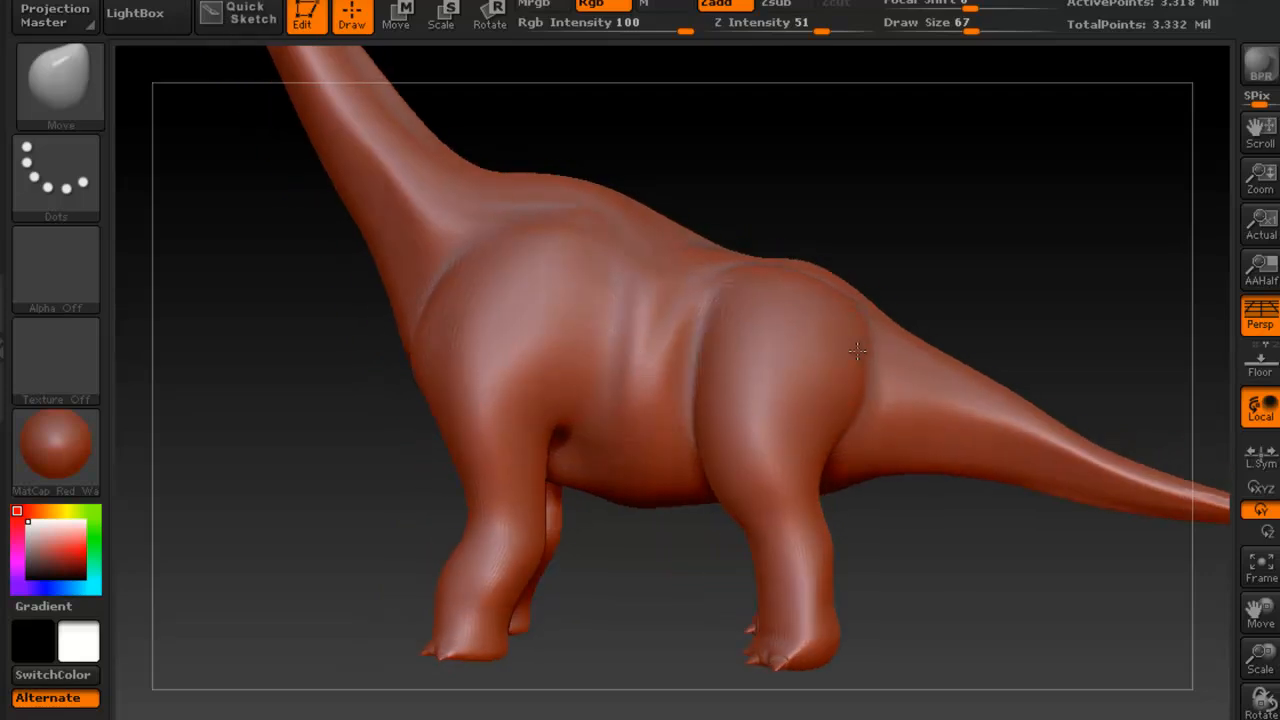
{"action": "mouse_move", "coordinate": [858, 353]}
{"action": "right_mouse_down"}
{"action": "mouse_move", "coordinate": [785, 290]}
{"action": "mouse_move", "coordinate": [635, 355]}
{"action": "right_mouse_up"}
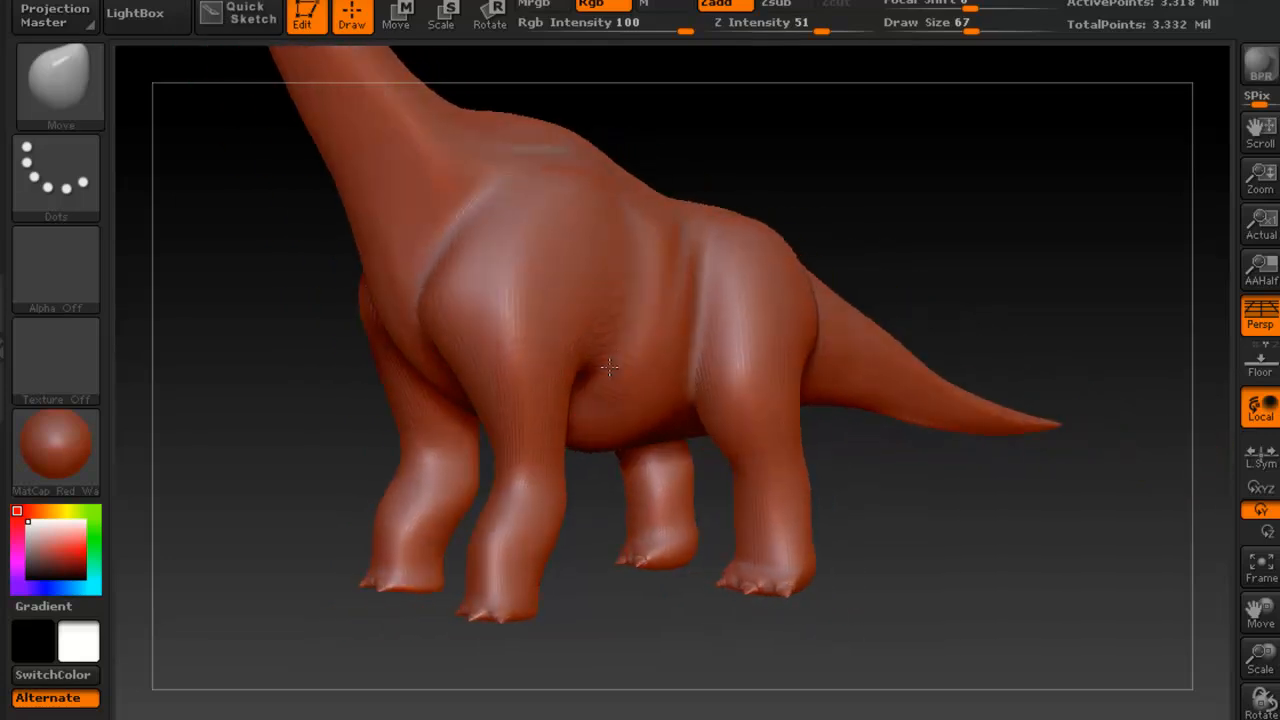
{"action": "left_click_drag", "start_coordinate": [606, 354], "coordinate": [617, 362]}
{"action": "mouse_move", "coordinate": [602, 343]}
{"action": "right_mouse_down"}
{"action": "mouse_move", "coordinate": [540, 355]}
{"action": "mouse_move", "coordinate": [563, 380]}
{"action": "right_mouse_up"}
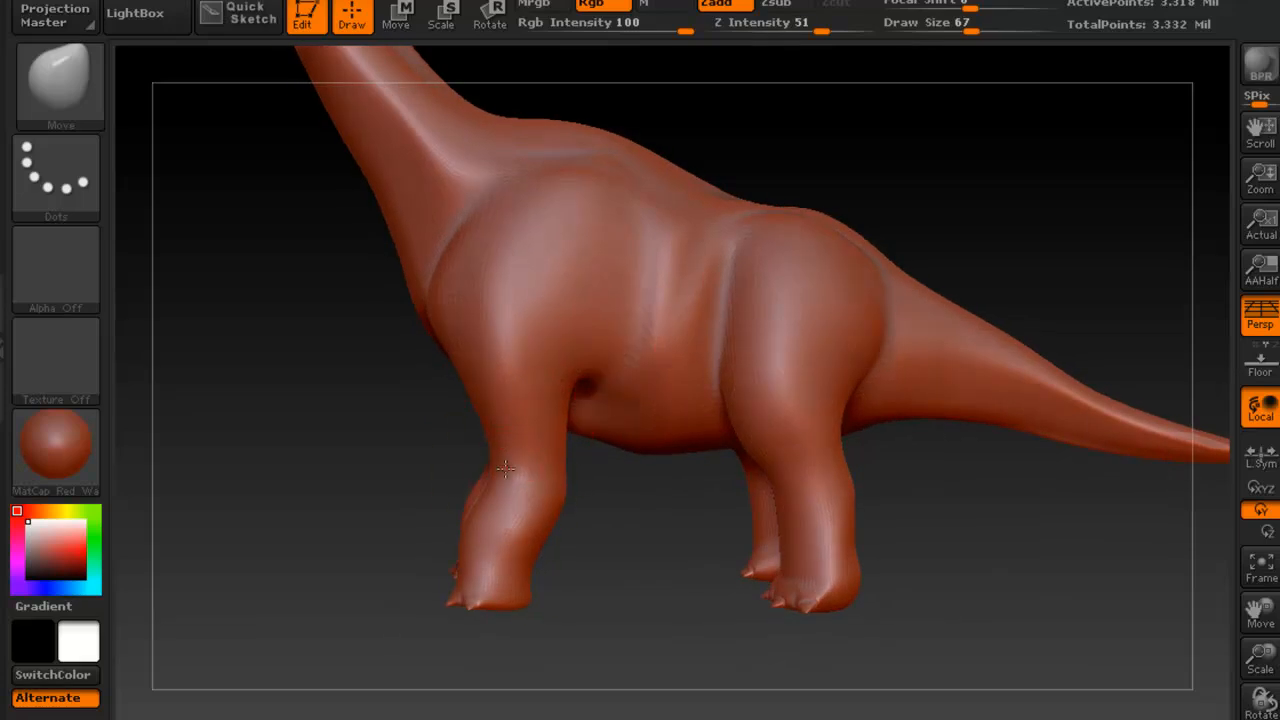
Soften the folds on the flank between the front leg and the hip with the Smooth brush
{"action": "right_click_drag", "start_coordinate": [559, 319], "coordinate": [570, 408], "text": "alt"}
{"action": "right_click_drag", "start_coordinate": [597, 331], "coordinate": [620, 323]}
{"action": "left_click_drag", "start_coordinate": [423, 196], "coordinate": [443, 197], "text": "shift"}
{"action": "right_click_drag", "start_coordinate": [618, 350], "coordinate": [646, 353]}
{"action": "mouse_move", "coordinate": [712, 445]}
{"action": "right_mouse_down"}
{"action": "mouse_move", "coordinate": [615, 365]}
{"action": "mouse_move", "coordinate": [605, 323]}
{"action": "mouse_move", "coordinate": [660, 262]}
{"action": "mouse_move", "coordinate": [692, 277]}
{"action": "right_mouse_up"}
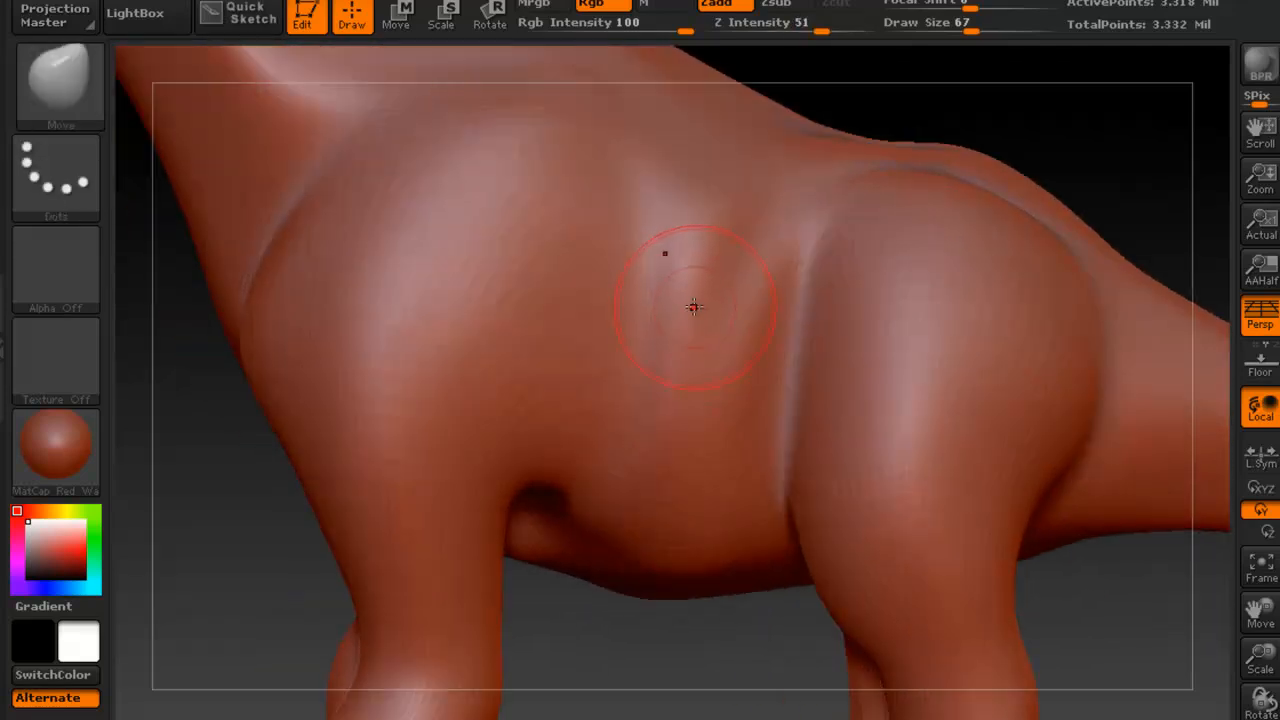
{"action": "left_click_drag", "start_coordinate": [710, 272], "coordinate": [667, 349], "text": "shift"}
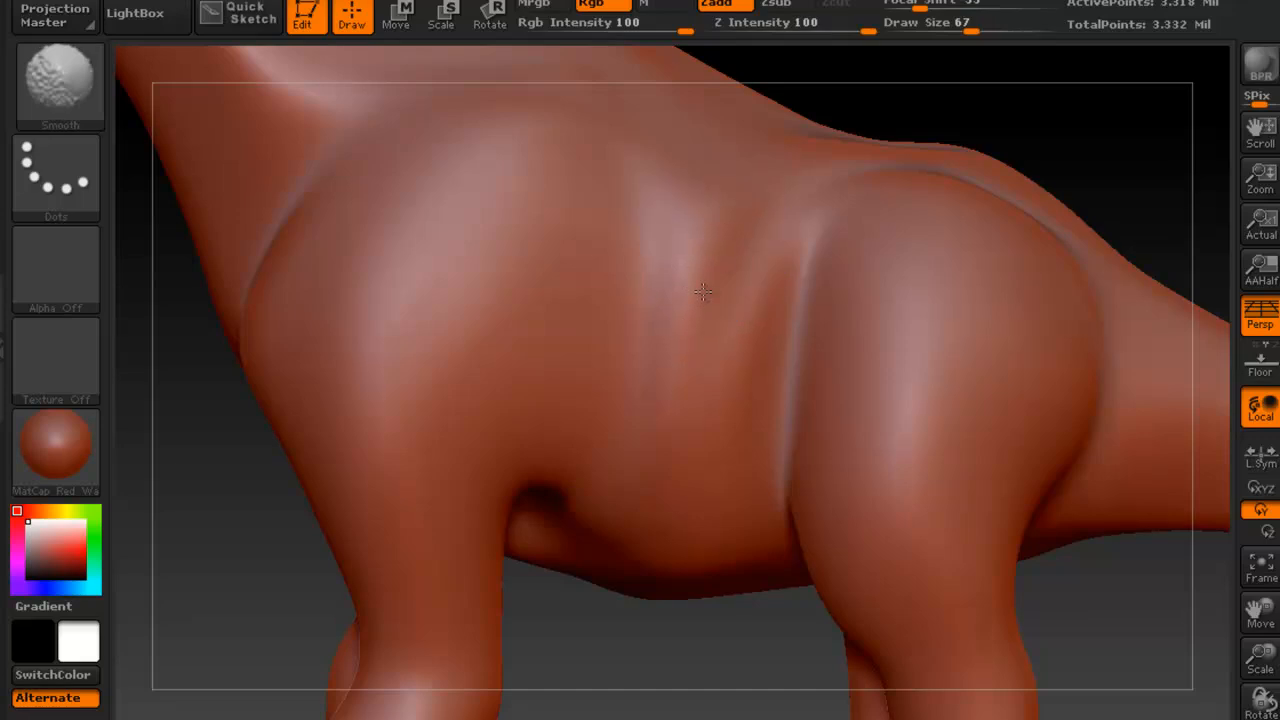
{"action": "left_click_drag", "start_coordinate": [705, 191], "coordinate": [726, 206], "text": "shift"}
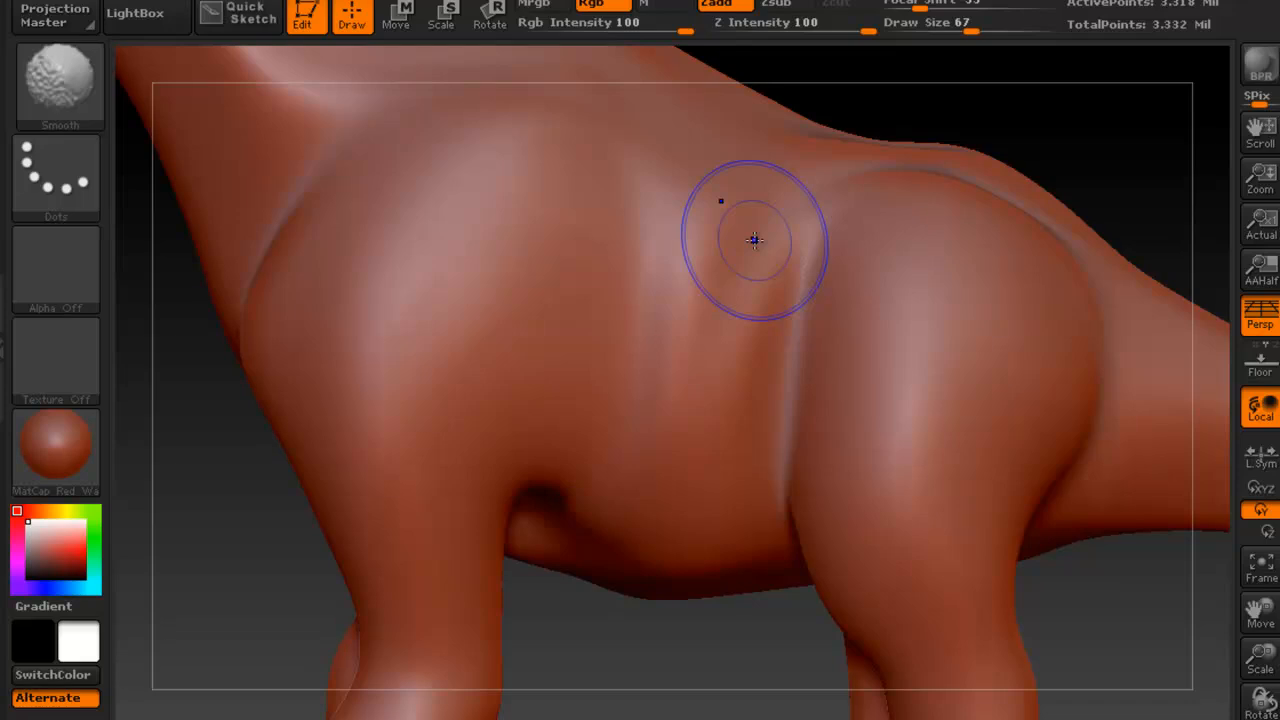
Smooth the flank between the front leg and the hip at a subdivision level two below the highest, and return to the highest level
{"action": "key", "text": "shift+d"}
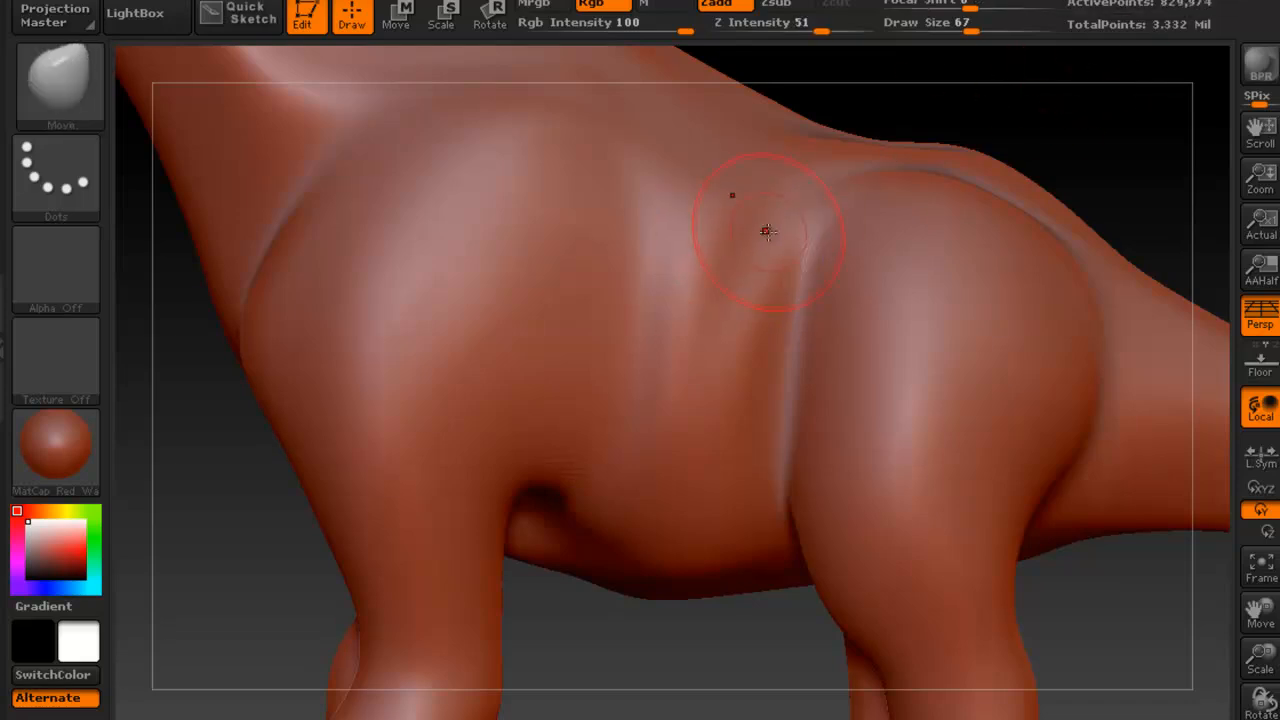
{"action": "key", "text": "shift+d"}
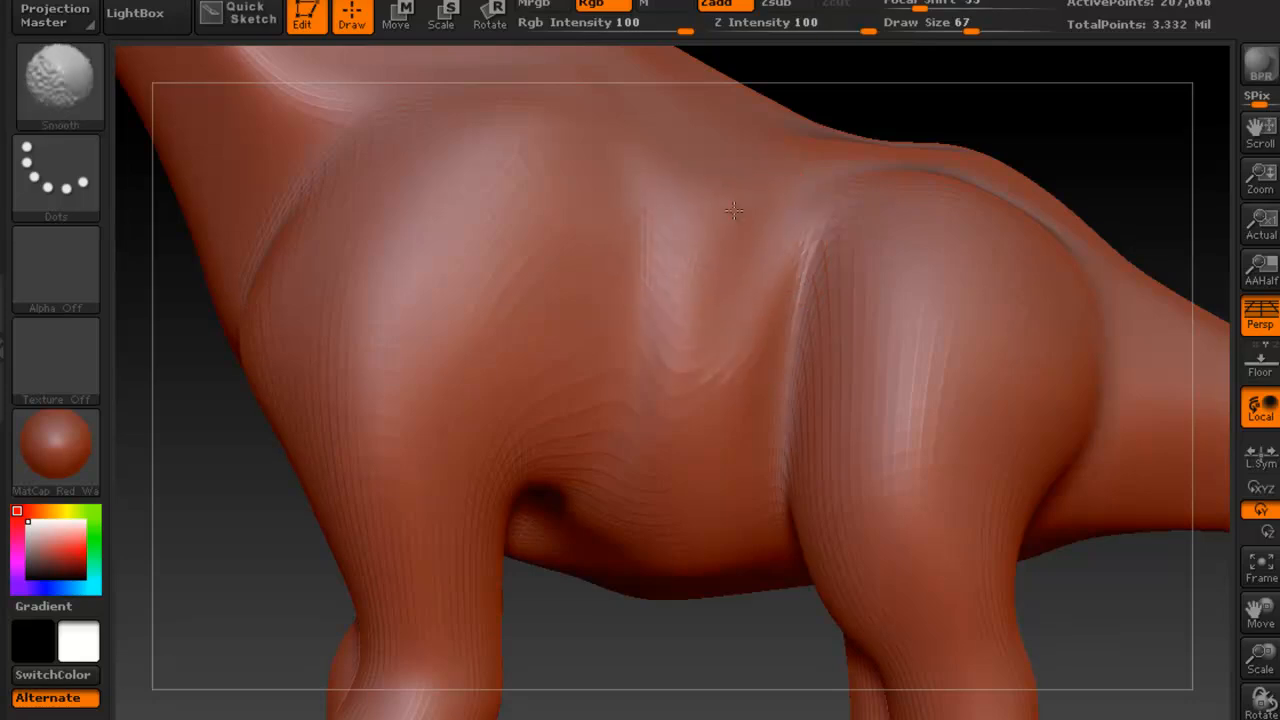
{"action": "left_click_drag", "start_coordinate": [740, 184], "coordinate": [709, 314], "text": "shift"}
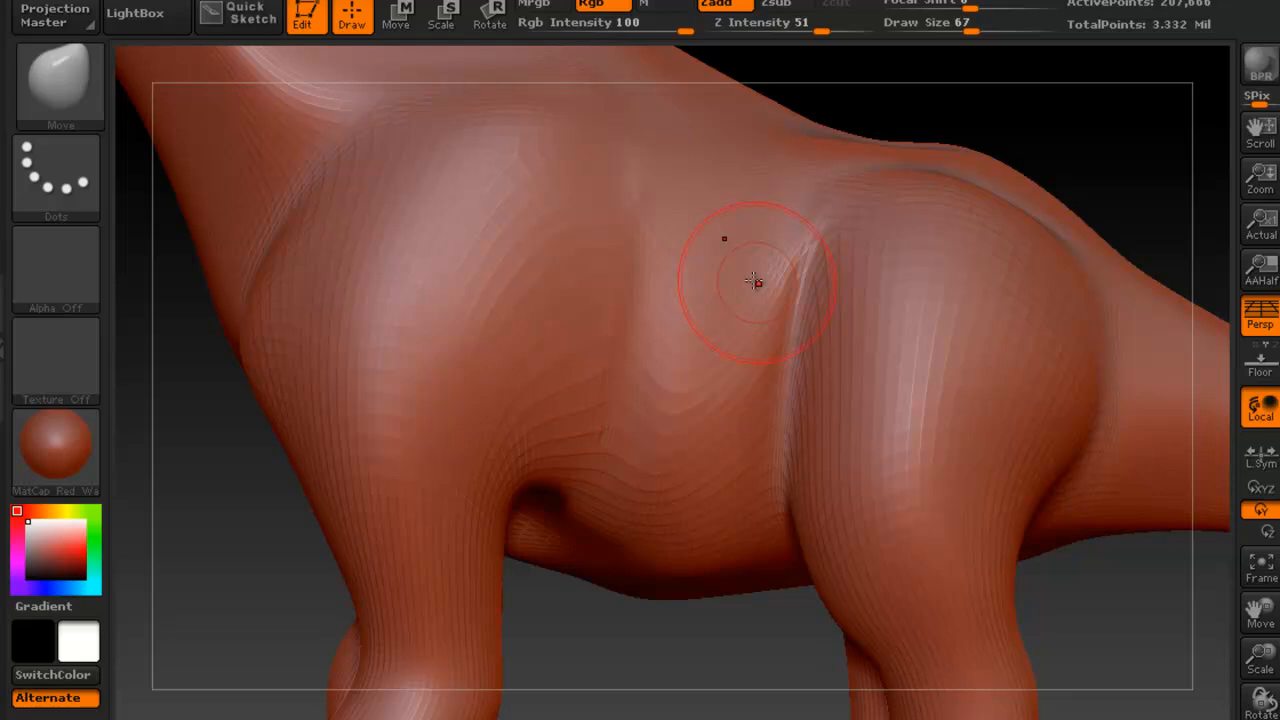
{"action": "key", "text": "d"}
{"action": "key", "text": "shift"}
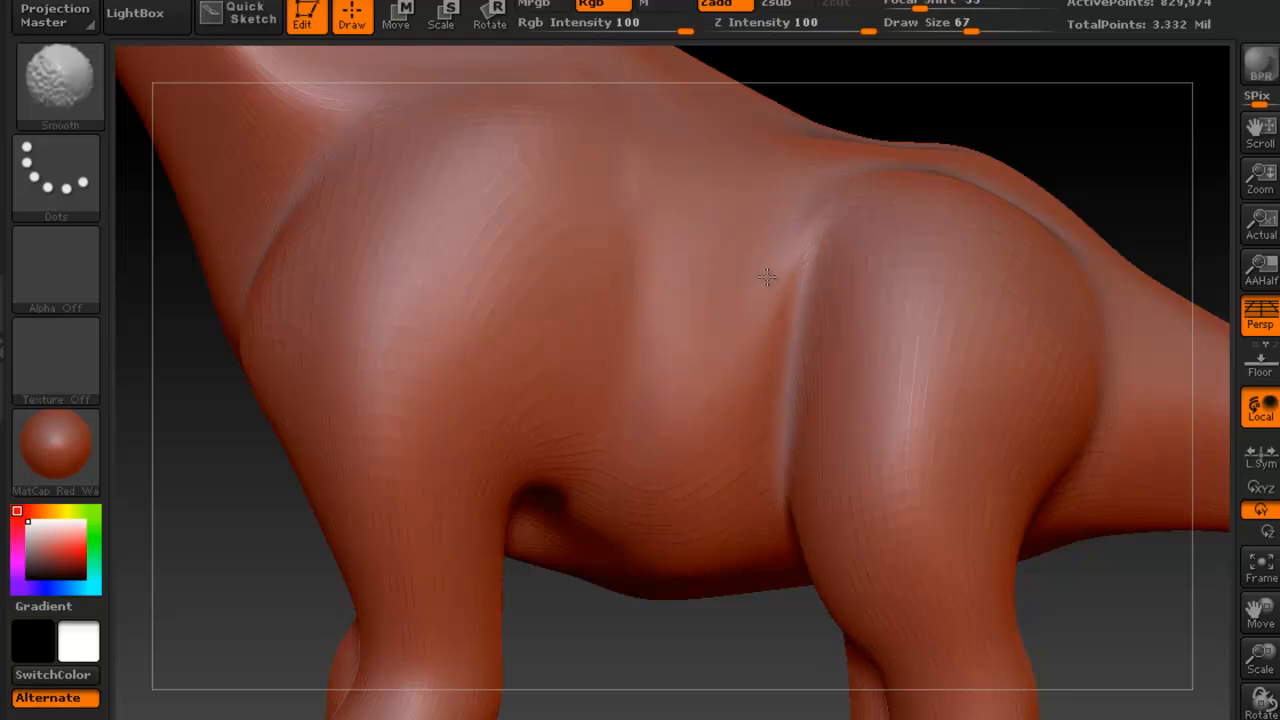
{"action": "key", "text": "d"}
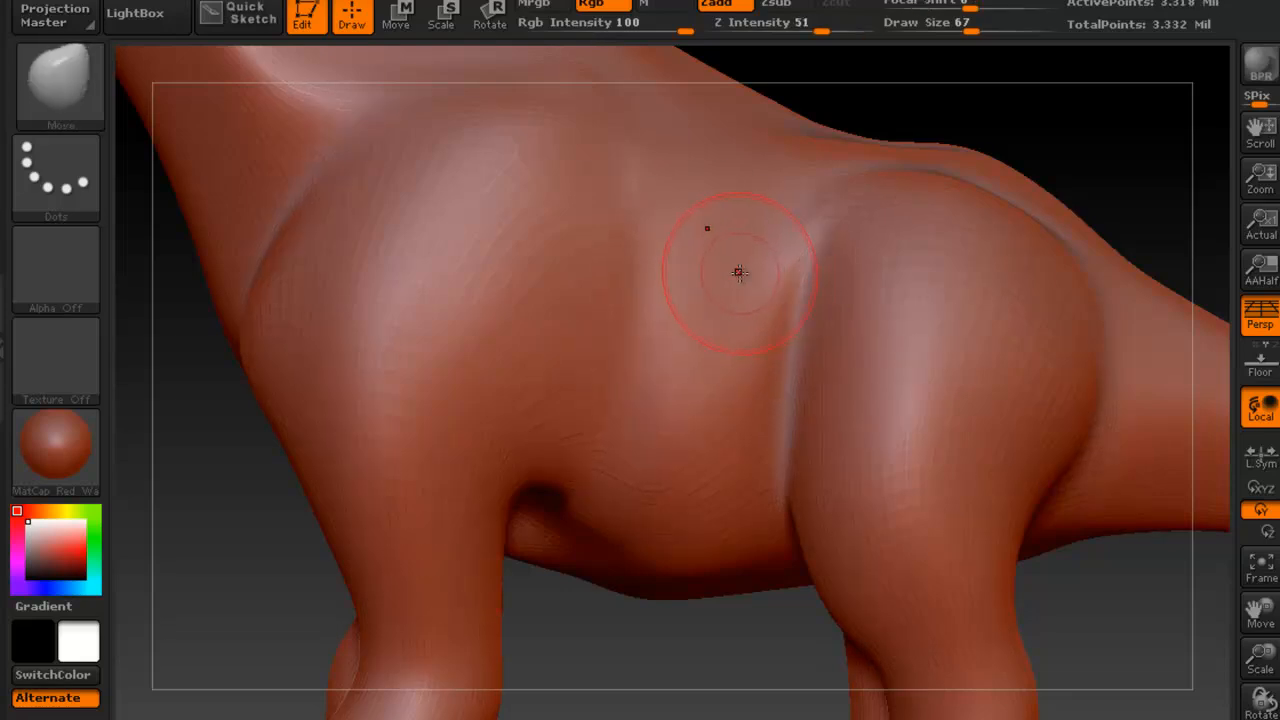
Switch to the Standard brush and set its Draw Size to 23 for work behind the front leg
{"action": "mouse_move", "coordinate": [741, 295]}
{"action": "right_mouse_down"}
{"action": "mouse_move", "coordinate": [734, 271]}
{"action": "mouse_move", "coordinate": [817, 274]}
{"action": "mouse_move", "coordinate": [752, 326]}
{"action": "mouse_move", "coordinate": [817, 308]}
{"action": "right_mouse_up"}
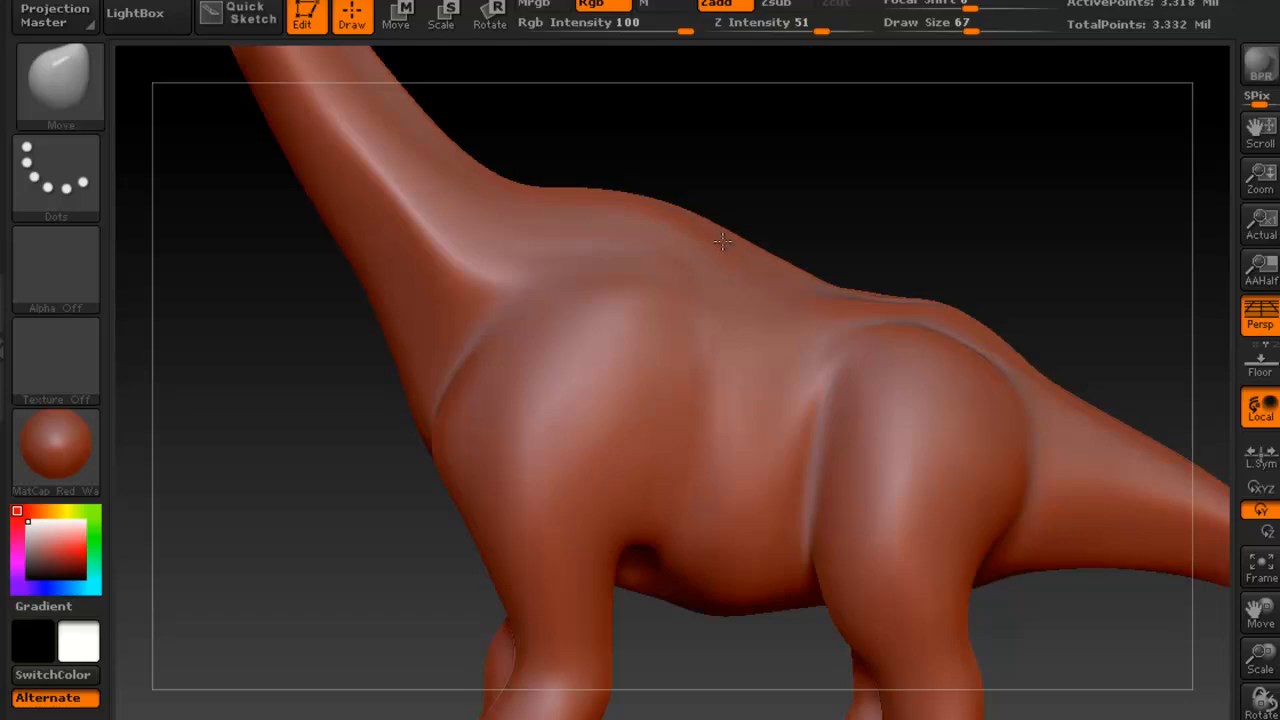
{"action": "right_click_drag", "start_coordinate": [737, 234], "coordinate": [743, 293], "text": "ctrl"}
{"action": "right_click_drag", "start_coordinate": [809, 269], "coordinate": [677, 257], "text": "ctrl"}
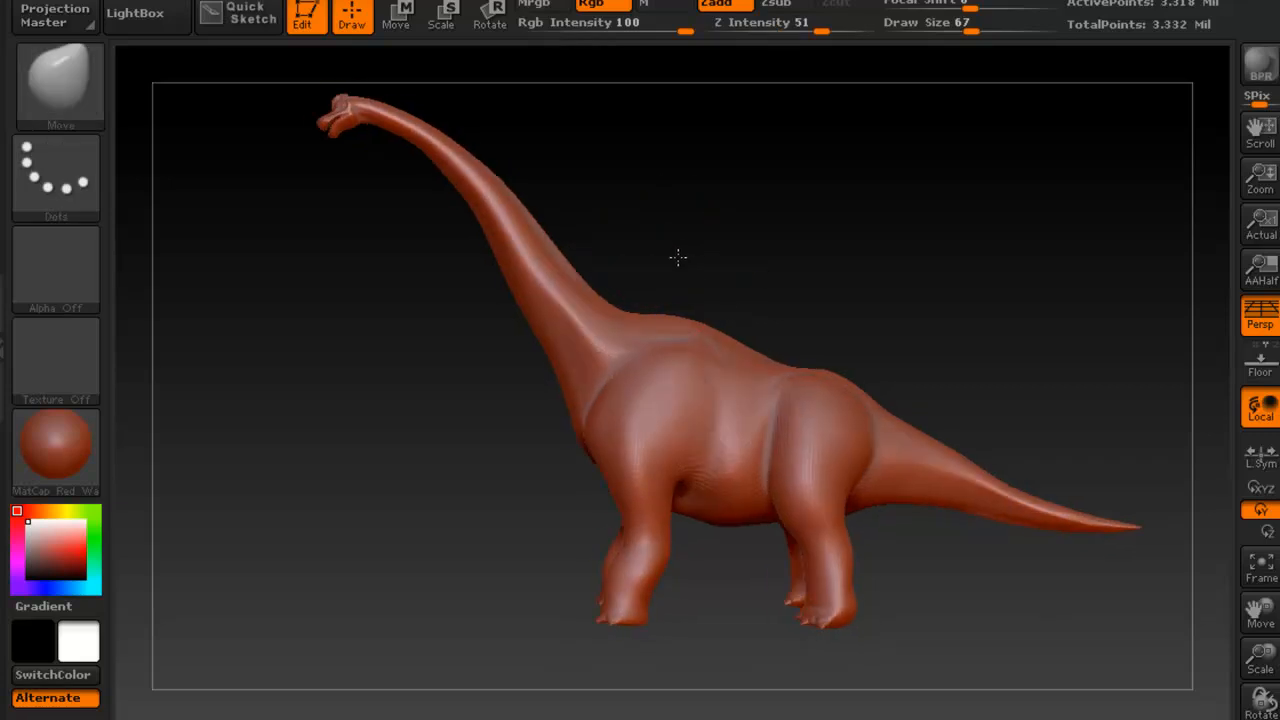
{"action": "left_click", "coordinate": [102, 116]}
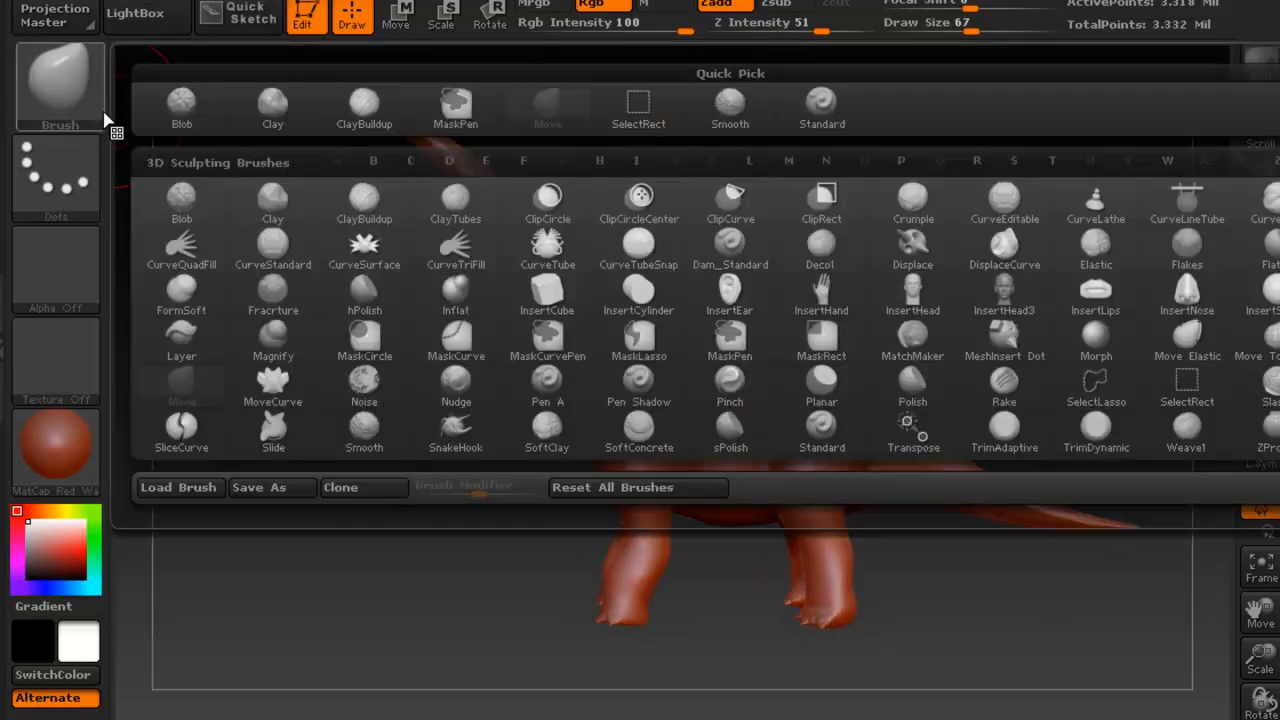
{"action": "left_click", "coordinate": [823, 104]}
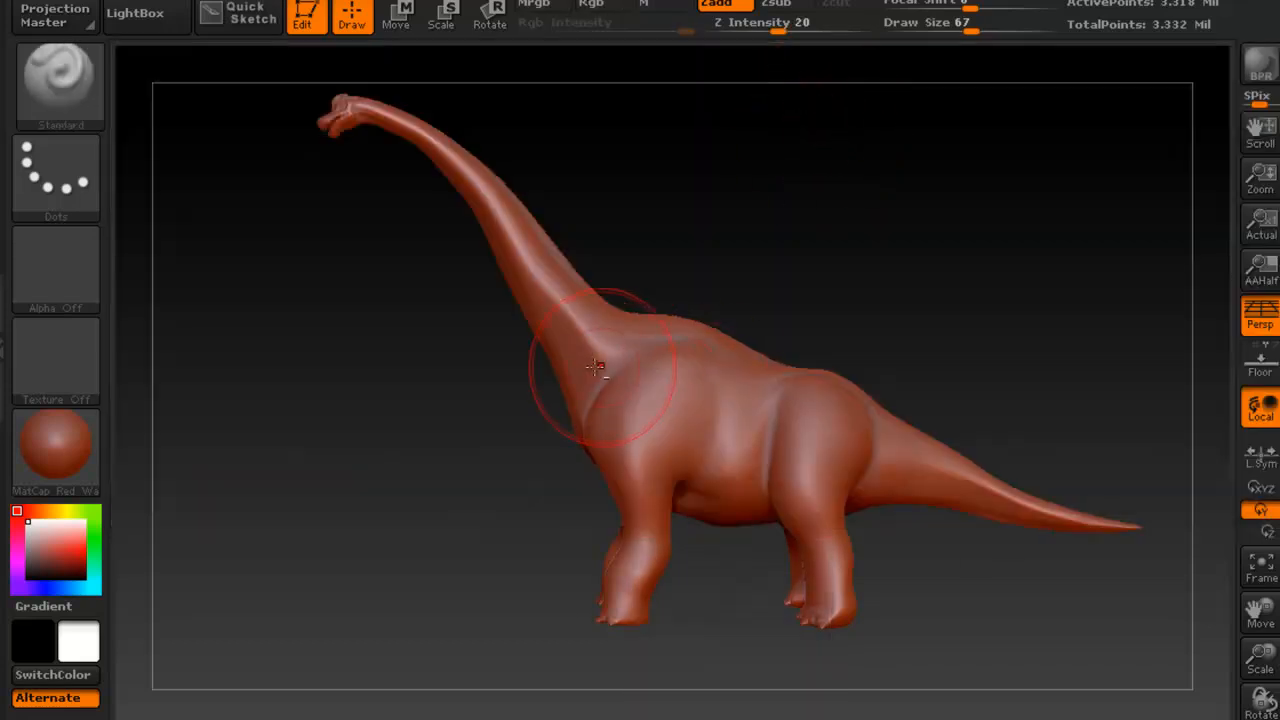
{"action": "mouse_move", "coordinate": [570, 366]}
{"action": "left_mouse_down"}
{"action": "mouse_move", "coordinate": [689, 357]}
{"action": "mouse_move", "coordinate": [443, 394]}
{"action": "mouse_move", "coordinate": [576, 379]}
{"action": "left_mouse_up"}
{"action": "right_click_drag", "start_coordinate": [576, 380], "coordinate": [532, 366]}
{"action": "right_click_drag", "start_coordinate": [731, 429], "coordinate": [668, 338], "text": "alt"}
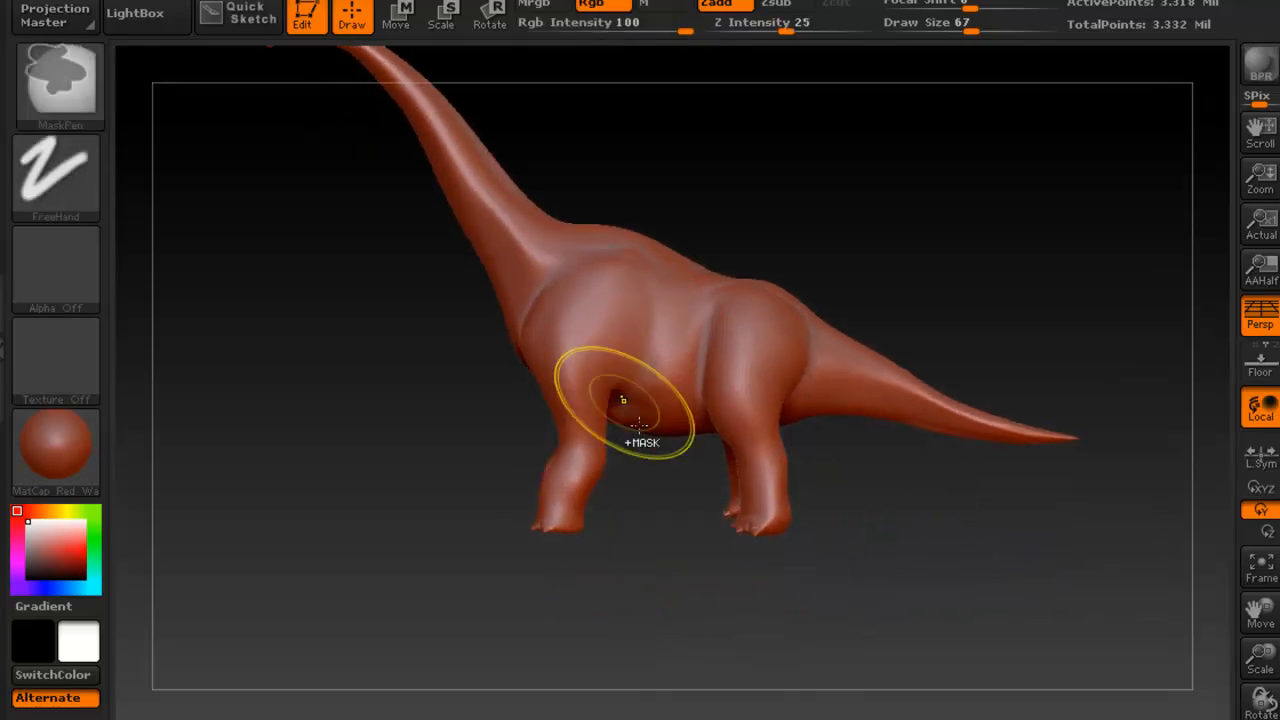
{"action": "right_click_drag", "start_coordinate": [628, 403], "coordinate": [646, 372], "text": "ctrl"}
{"action": "key", "text": "space"}
{"action": "mouse_move", "coordinate": [636, 350]}
{"action": "left_mouse_down"}
{"action": "mouse_move", "coordinate": [595, 349]}
{"action": "mouse_move", "coordinate": [606, 349]}
{"action": "left_mouse_up"}
Try a raised Standard brush stroke in the armpit behind the front leg and undo it
{"action": "right_click_drag", "start_coordinate": [603, 371], "coordinate": [616, 351]}
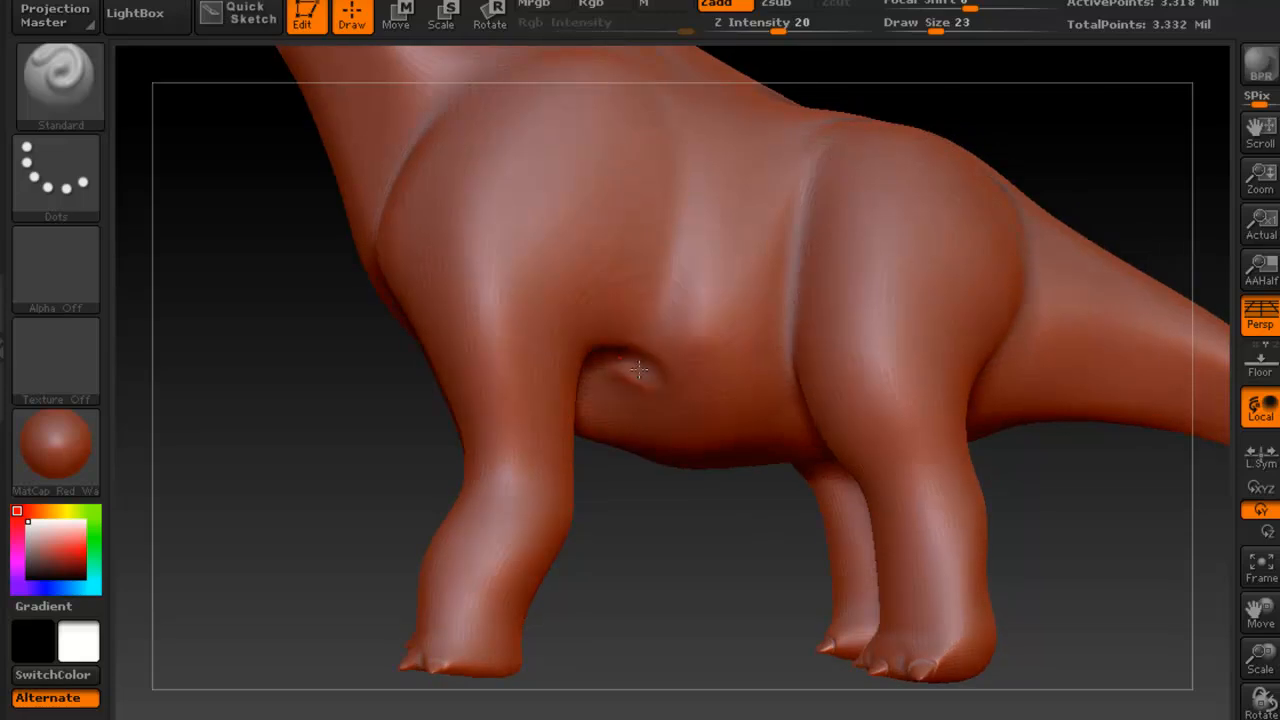
{"action": "right_click_drag", "start_coordinate": [702, 358], "coordinate": [695, 374]}
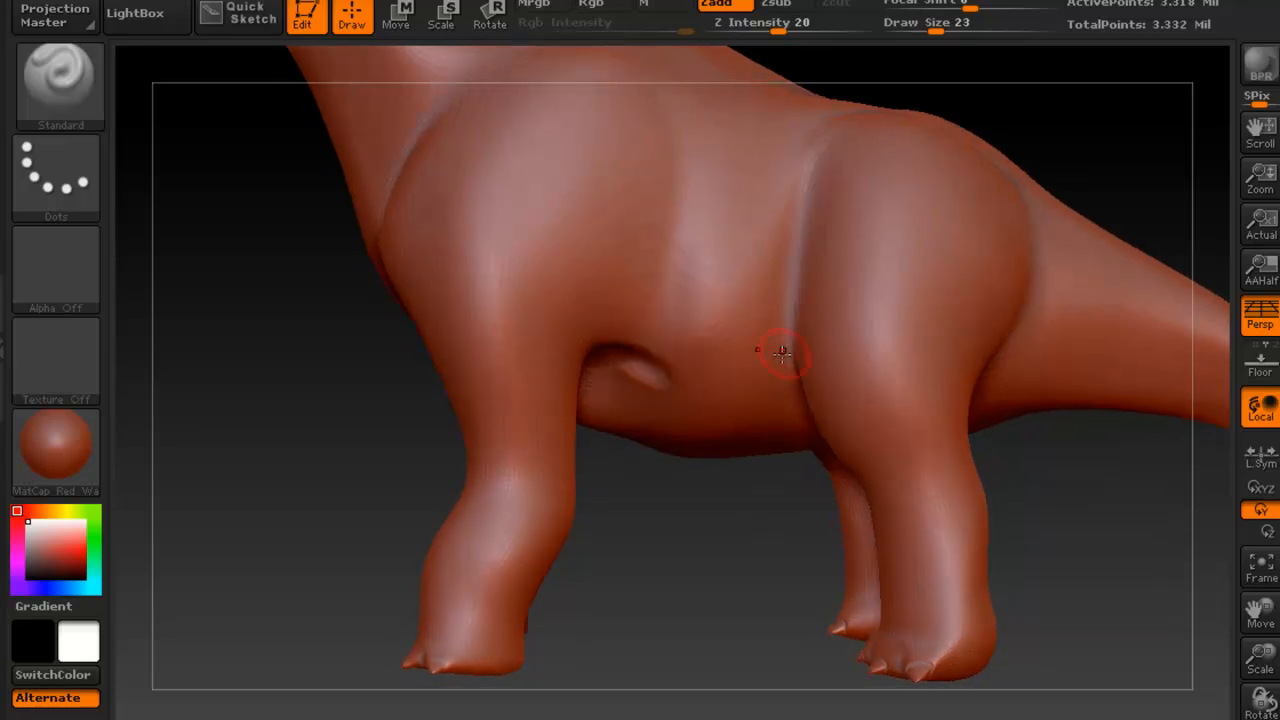
{"action": "key", "text": "ctrl+z"}
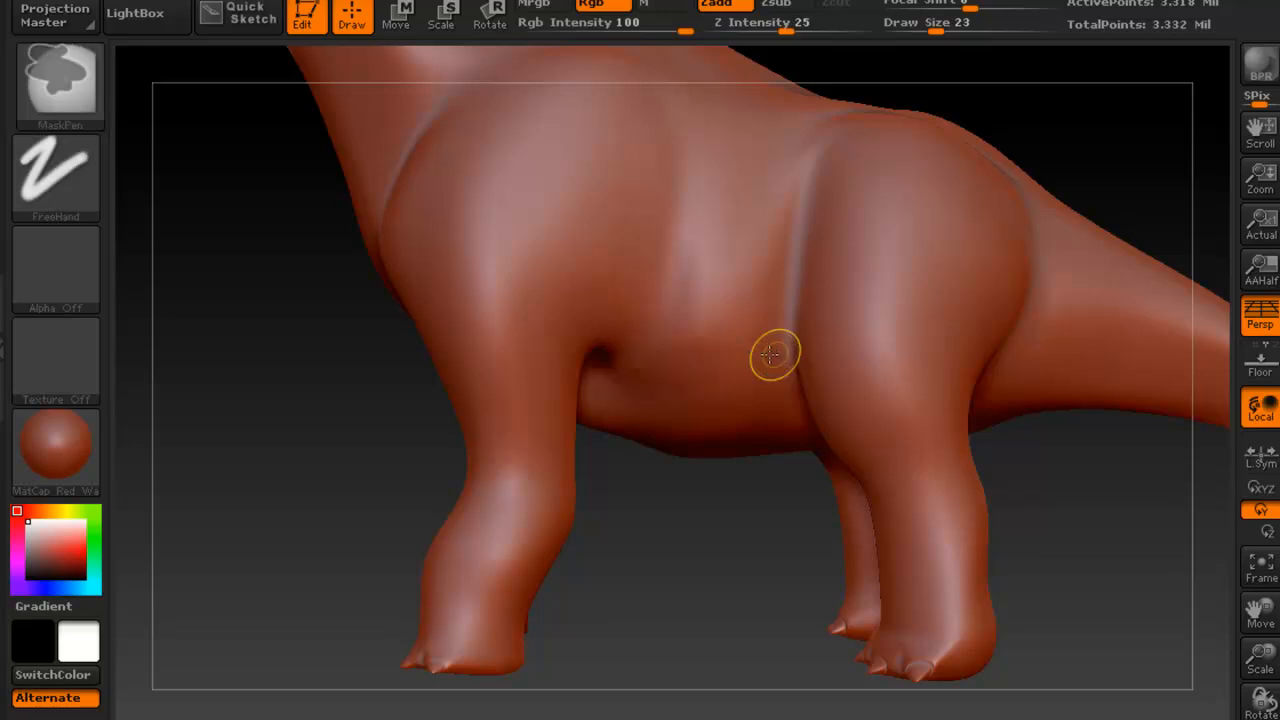
Set the Z Intensity to 9, and lightly sculpt and smooth the armpit fold behind the front leg
{"action": "key", "text": "space"}
{"action": "mouse_move", "coordinate": [712, 415]}
{"action": "left_mouse_down"}
{"action": "mouse_move", "coordinate": [735, 415]}
{"action": "mouse_move", "coordinate": [694, 418]}
{"action": "left_mouse_up"}
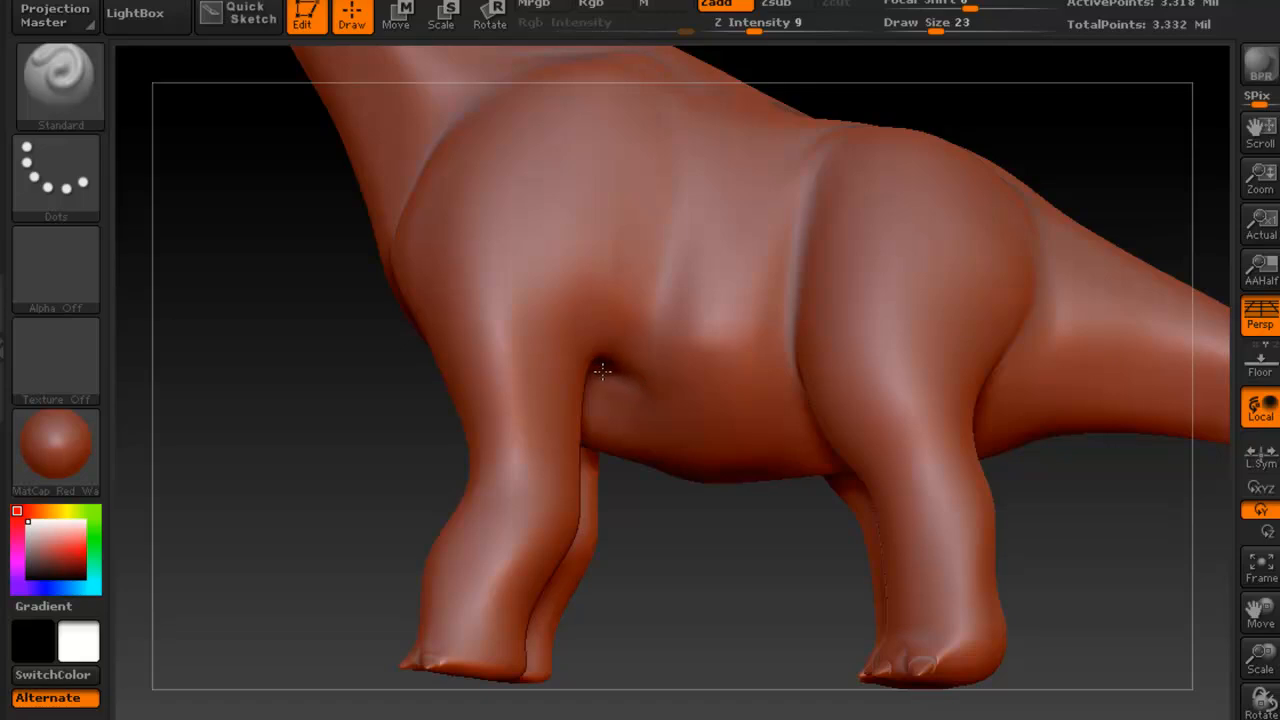
{"action": "left_click_drag", "start_coordinate": [670, 389], "coordinate": [611, 385]}
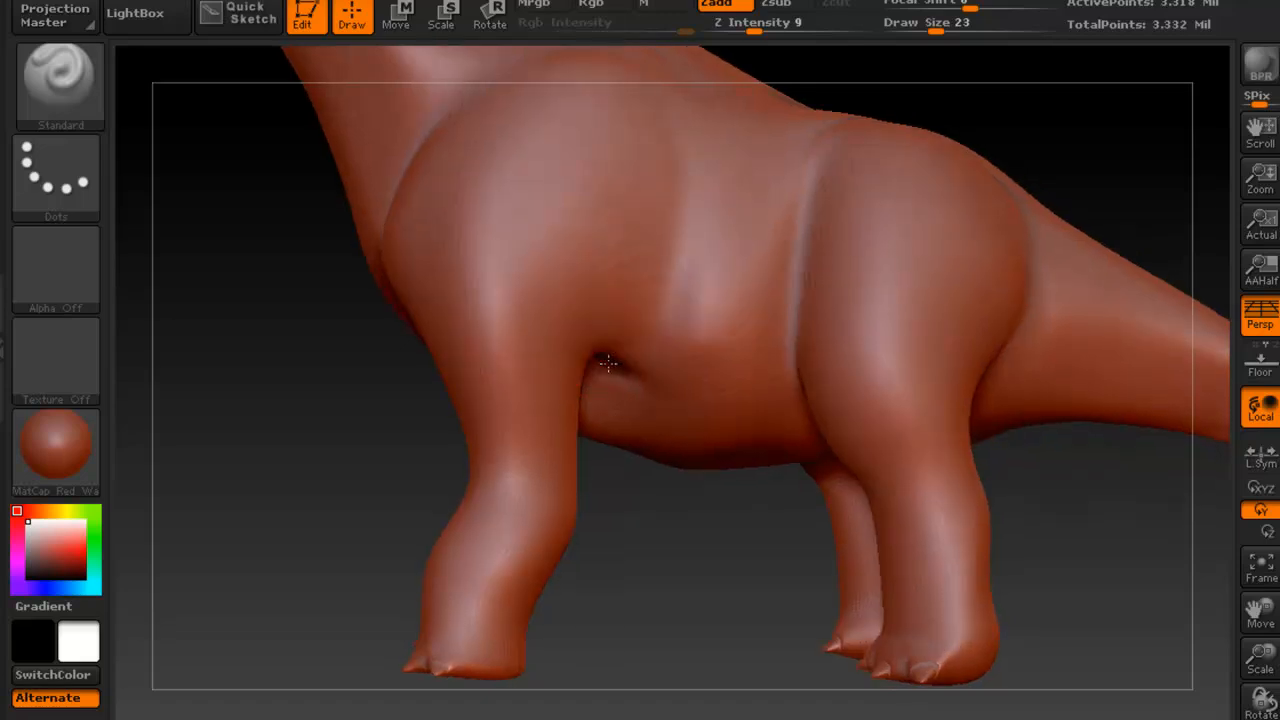
{"action": "right_click_drag", "start_coordinate": [737, 376], "coordinate": [750, 332]}
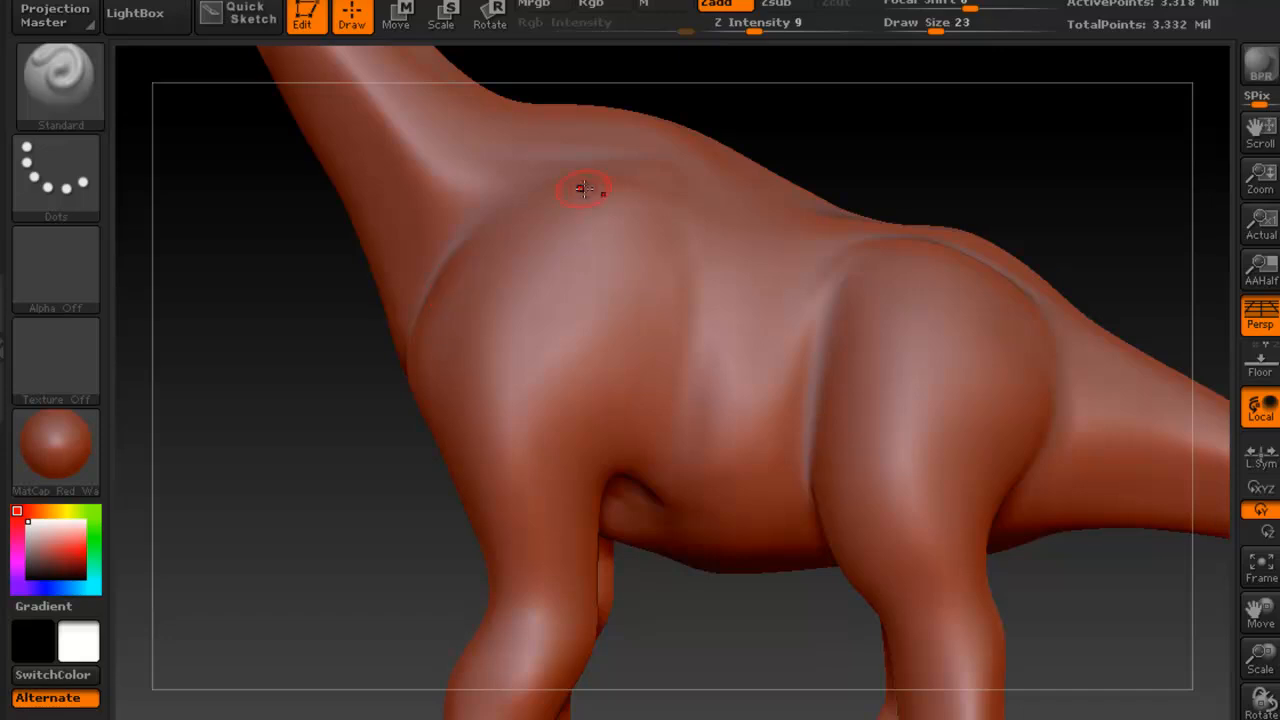
{"action": "right_click_drag", "start_coordinate": [634, 280], "coordinate": [560, 296]}
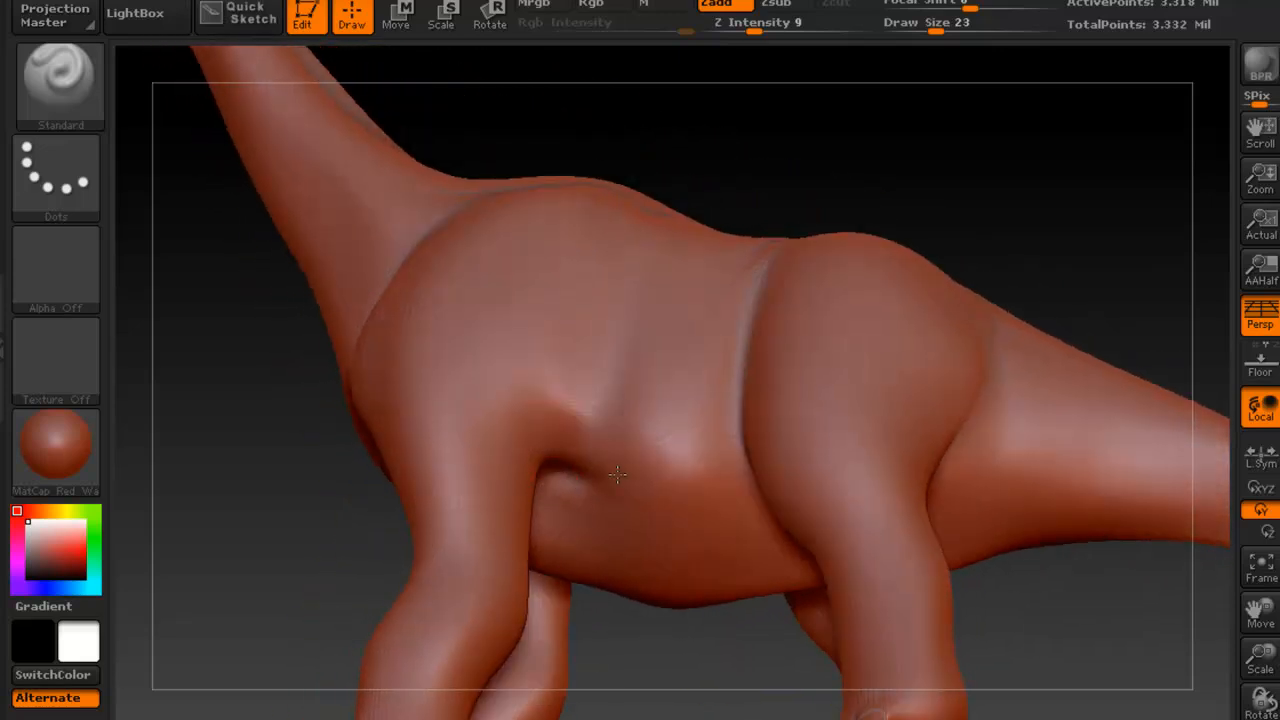
{"action": "left_click_drag", "start_coordinate": [576, 449], "coordinate": [574, 397], "text": "shift"}
{"action": "mouse_move", "coordinate": [574, 397]}
{"action": "right_mouse_down"}
{"action": "mouse_move", "coordinate": [625, 468]}
{"action": "mouse_move", "coordinate": [549, 392]}
{"action": "right_mouse_up"}
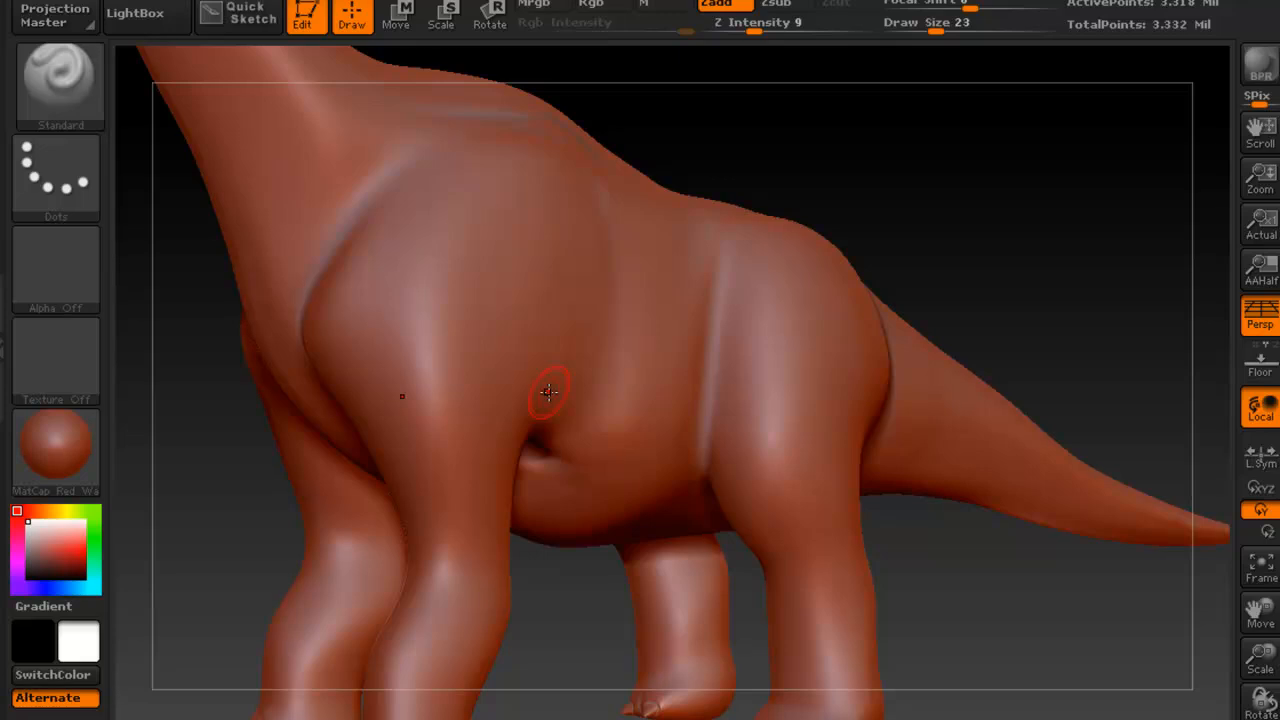
Examine the head, the jaw and the long neck up close and from a distance
{"action": "right_click_drag", "start_coordinate": [608, 345], "coordinate": [972, 415]}
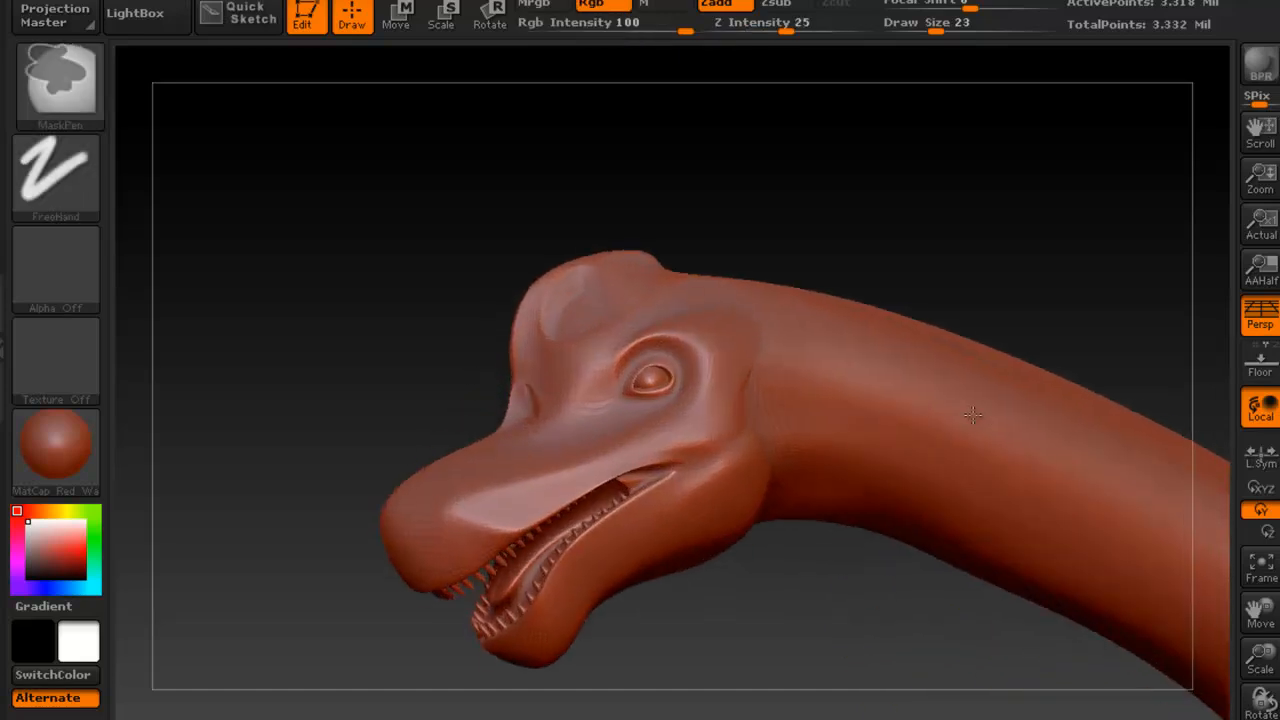
{"action": "right_click_drag", "start_coordinate": [774, 409], "coordinate": [660, 323], "text": "alt"}
{"action": "right_click_drag", "start_coordinate": [609, 371], "coordinate": [570, 227]}
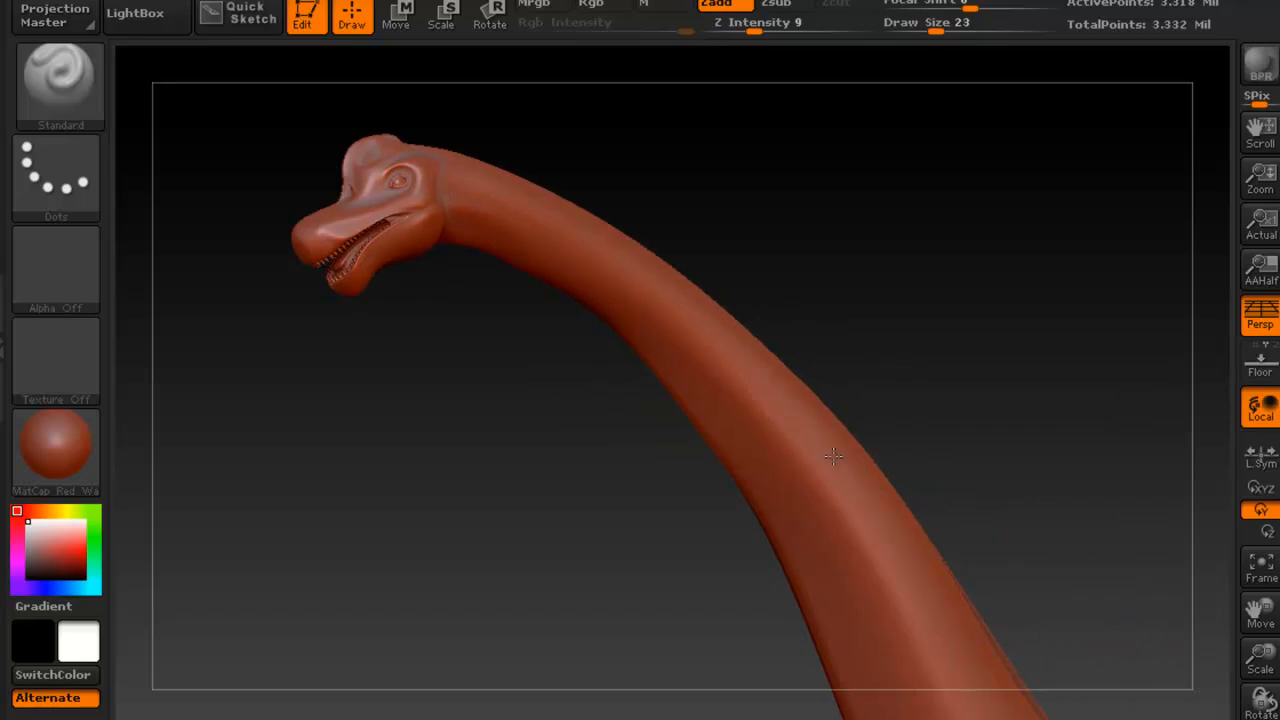
{"action": "right_click_drag", "start_coordinate": [834, 454], "coordinate": [597, 277], "text": "alt"}
{"action": "right_click_drag", "start_coordinate": [891, 537], "coordinate": [726, 315], "text": "alt"}
{"action": "right_click_drag", "start_coordinate": [940, 534], "coordinate": [702, 336], "text": "ctrl"}
{"action": "right_click_drag", "start_coordinate": [880, 508], "coordinate": [810, 450], "text": "ctrl"}
{"action": "right_click_drag", "start_coordinate": [940, 476], "coordinate": [906, 466]}
{"action": "right_click_drag", "start_coordinate": [743, 331], "coordinate": [877, 494], "text": "alt"}
{"action": "mouse_move", "coordinate": [557, 286]}
{"action": "right_mouse_down", "text": "ctrl"}
{"action": "mouse_move", "coordinate": [660, 274]}
{"action": "mouse_move", "coordinate": [814, 363]}
{"action": "mouse_move", "coordinate": [814, 423]}
{"action": "mouse_move", "coordinate": [830, 455]}
{"action": "right_mouse_up", "text": "ctrl"}
{"action": "right_click_drag", "start_coordinate": [529, 286], "coordinate": [711, 280], "text": "ctrl"}
{"action": "right_click_drag", "start_coordinate": [641, 300], "coordinate": [576, 292]}
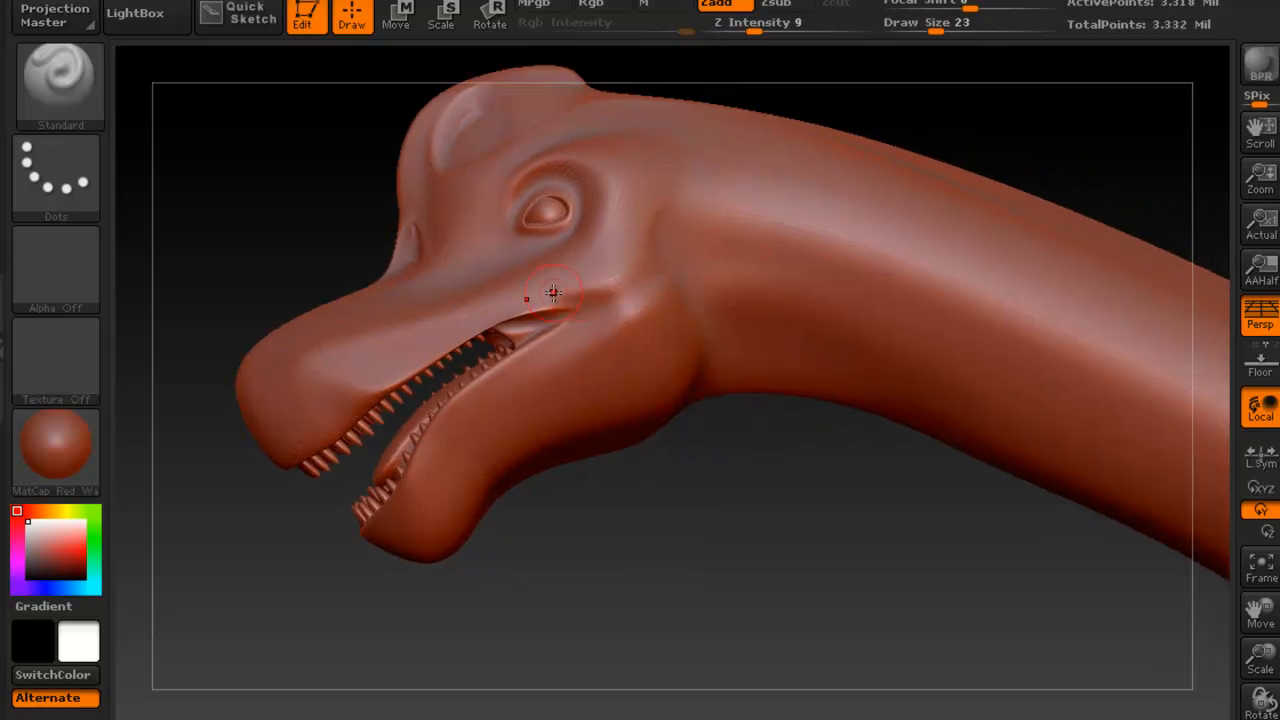